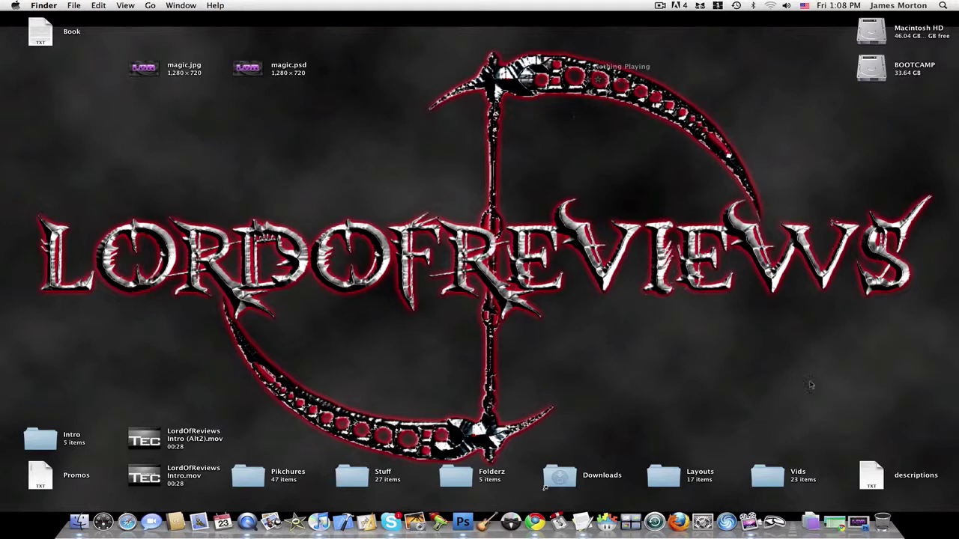
Step: Restore the magic.psd document window and bring Photoshop to the front
click(857, 518)
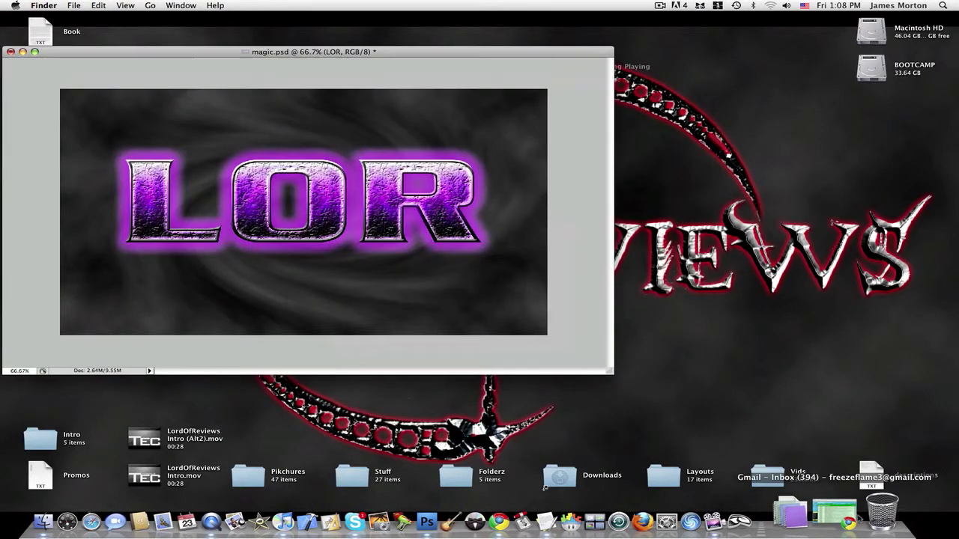
click(391, 79)
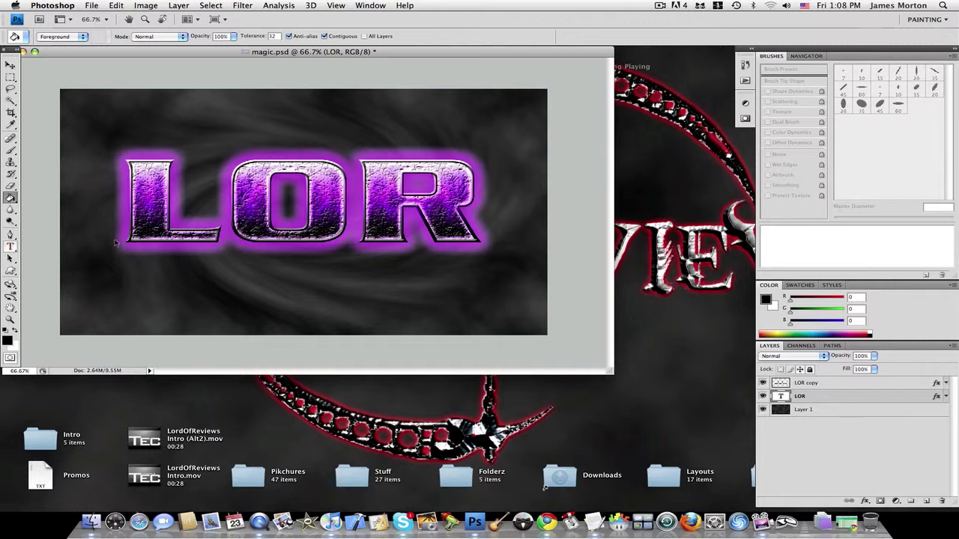
key(t)
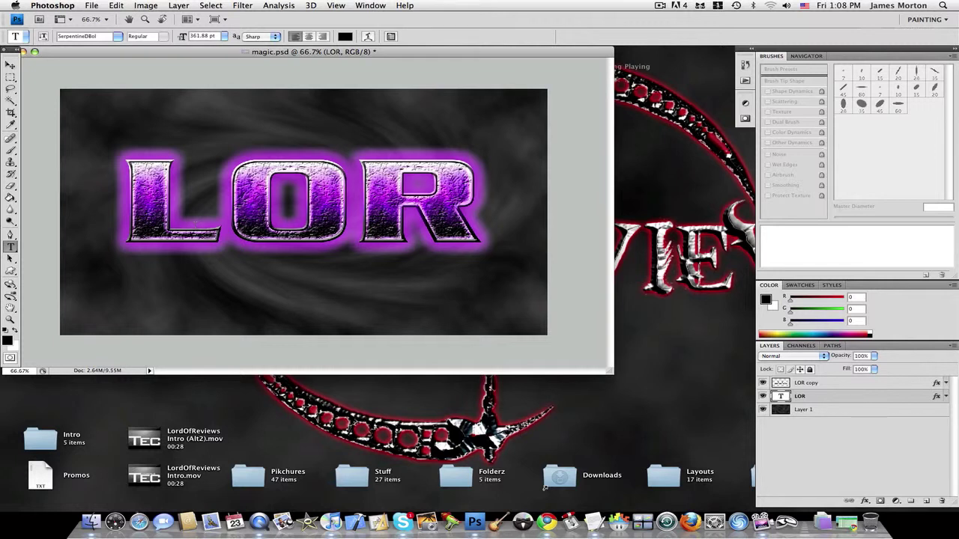
click(298, 185)
key(End)
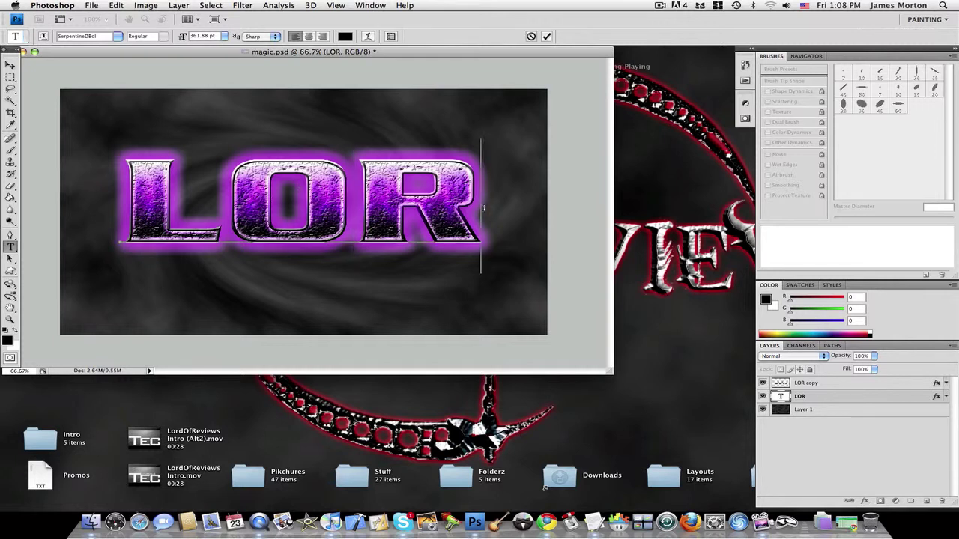
key(shift+Left)
key(shift+Left)
key(shift+Left)
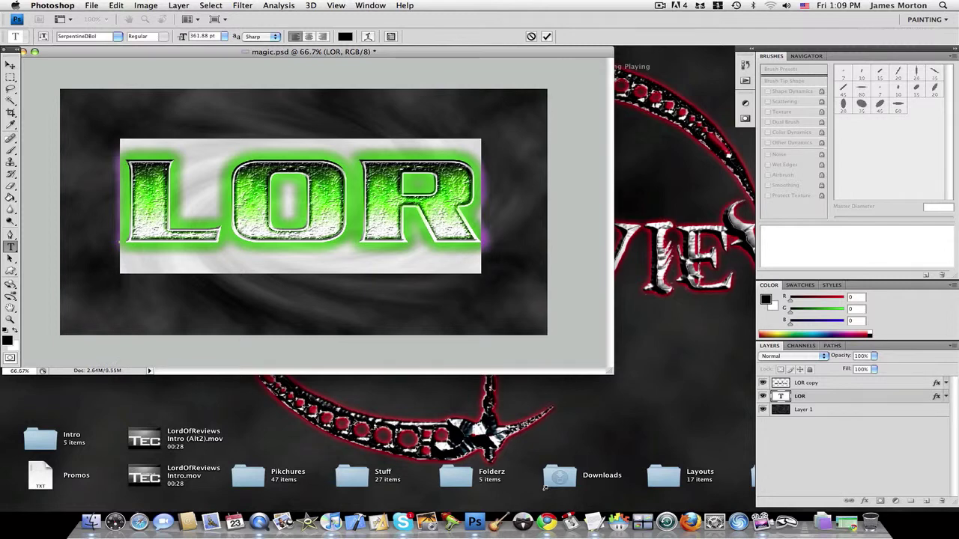
click(12, 66)
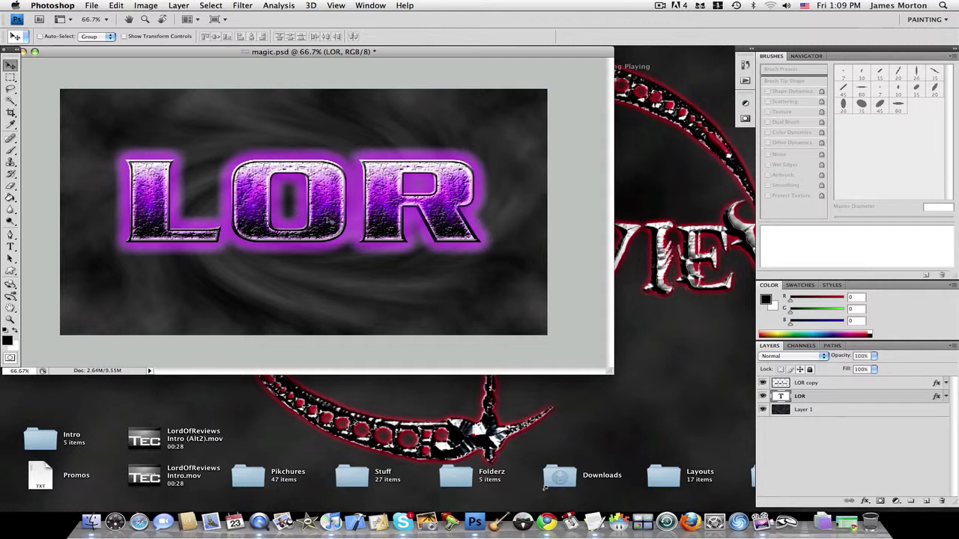
key(t)
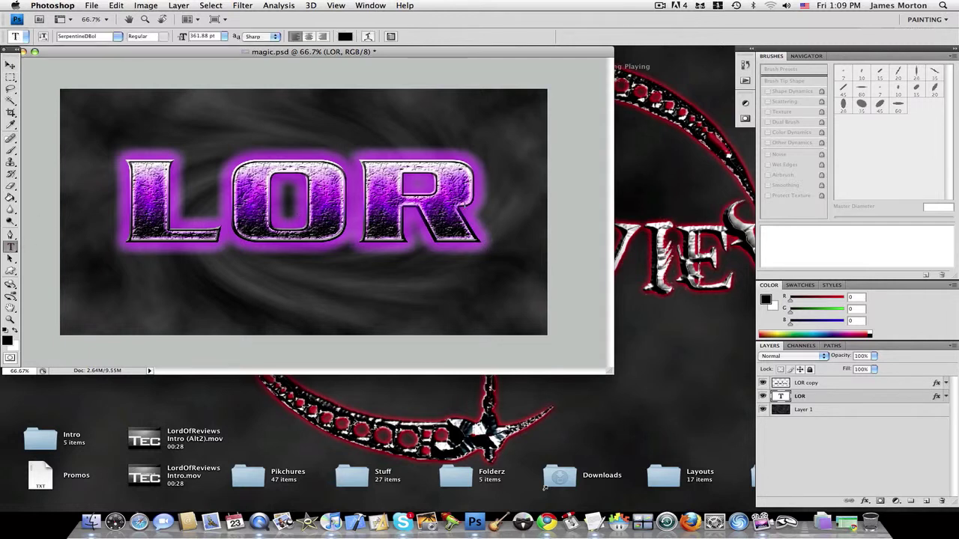
click(480, 203)
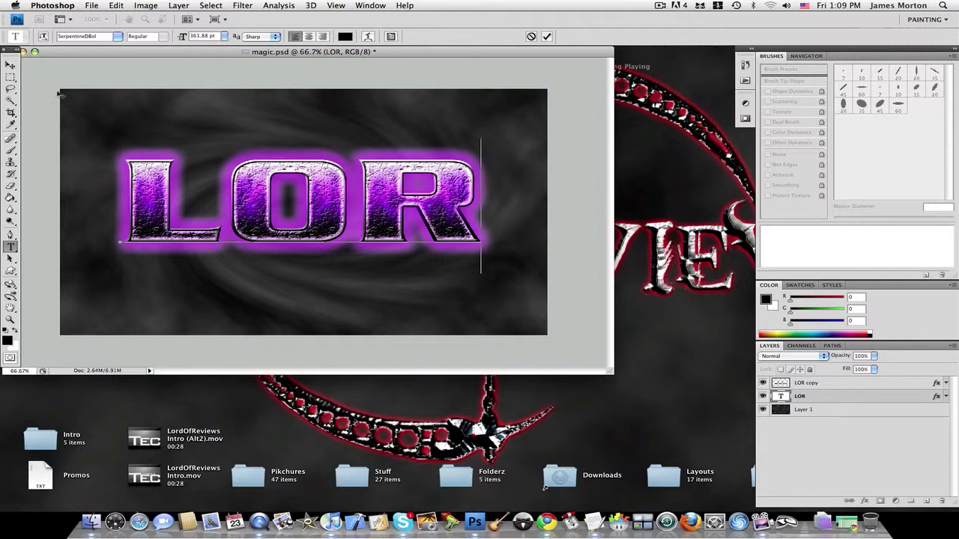
key(Escape)
key(v)
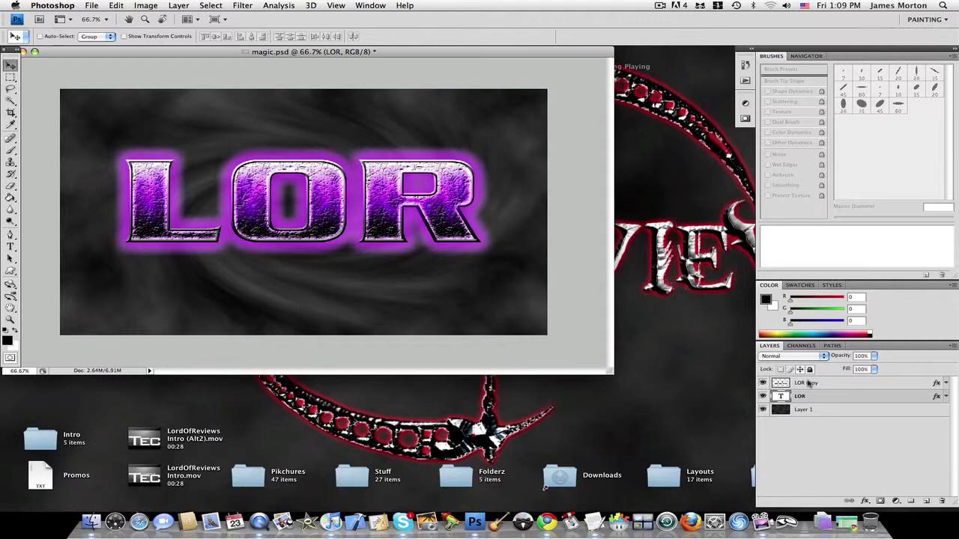
Step: Open the text layer's Blending Options and apply the purple preset style
right_click(842, 396)
click(874, 245)
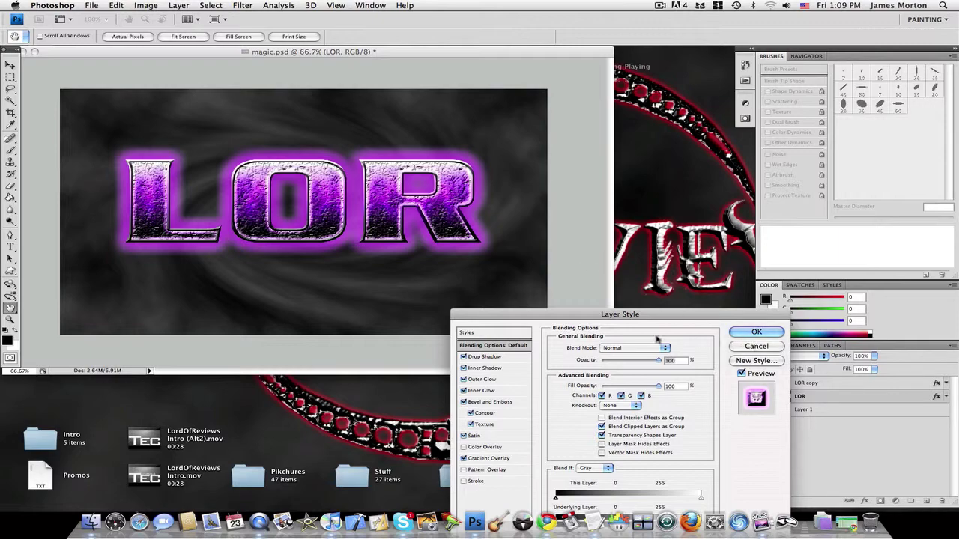
click(463, 356)
click(464, 367)
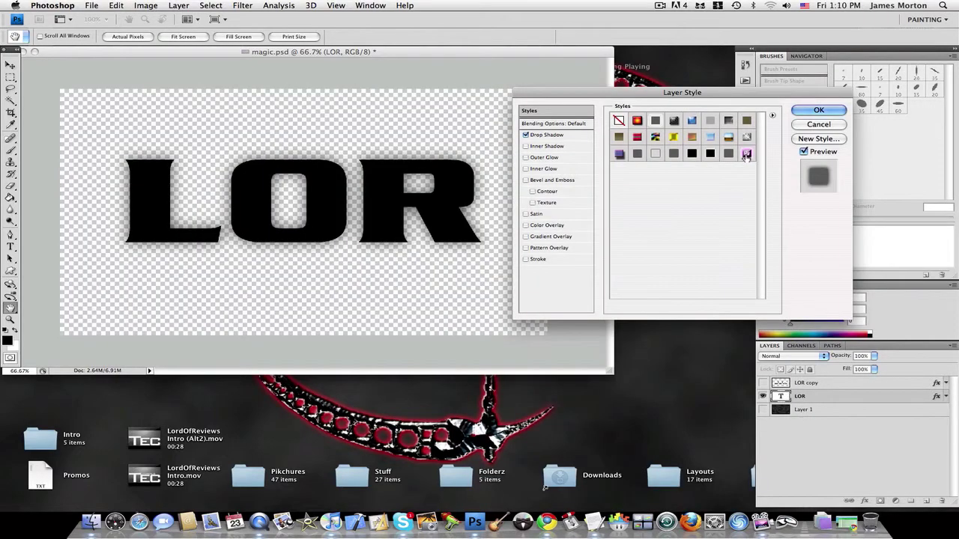
click(744, 156)
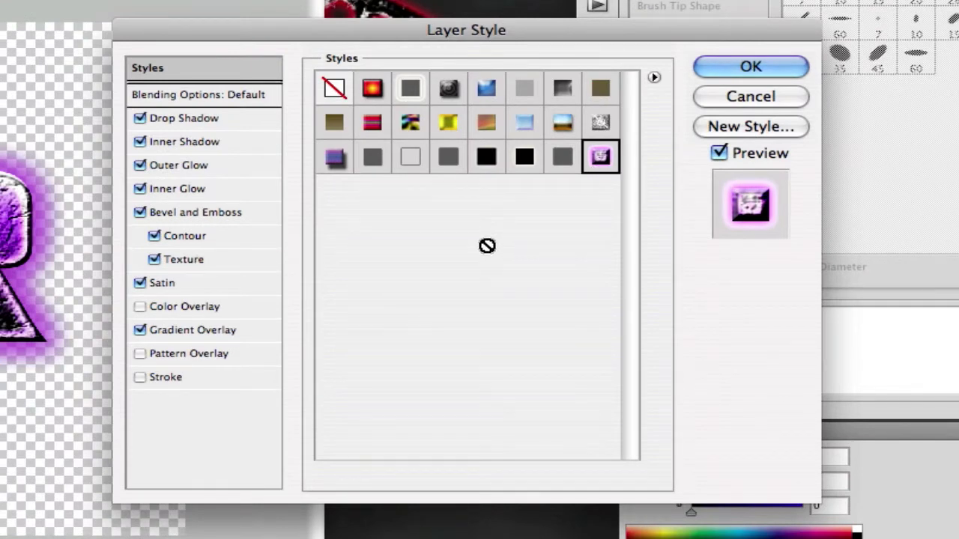
Step: Uncheck Drop Shadow, Inner Shadow, Outer Glow, Inner Glow, Bevel and Emboss, Satin and Gradient Overlay
click(140, 117)
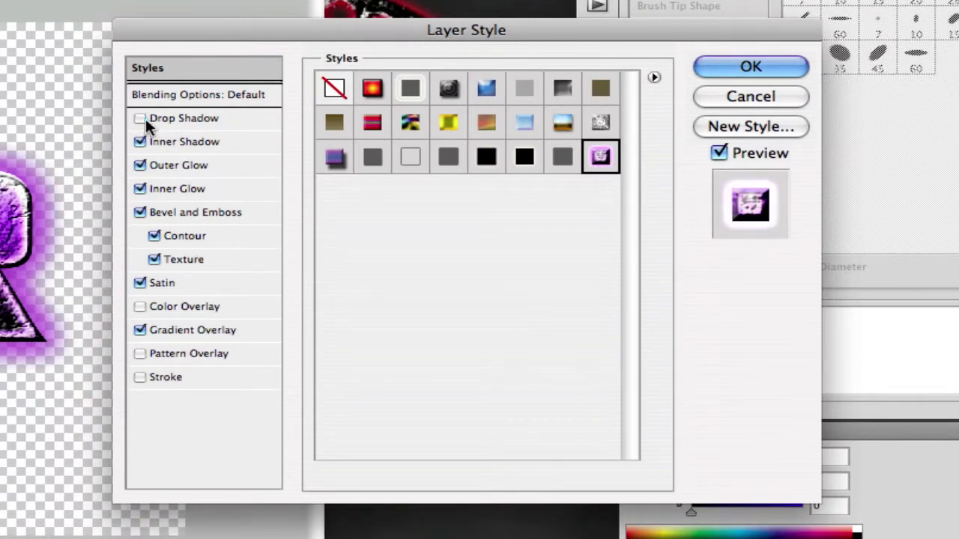
click(140, 142)
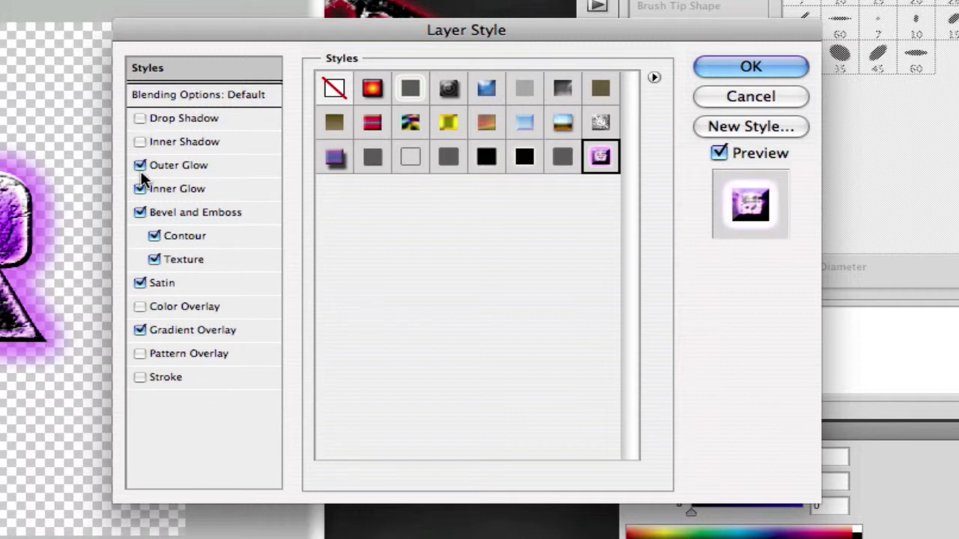
click(140, 164)
click(141, 189)
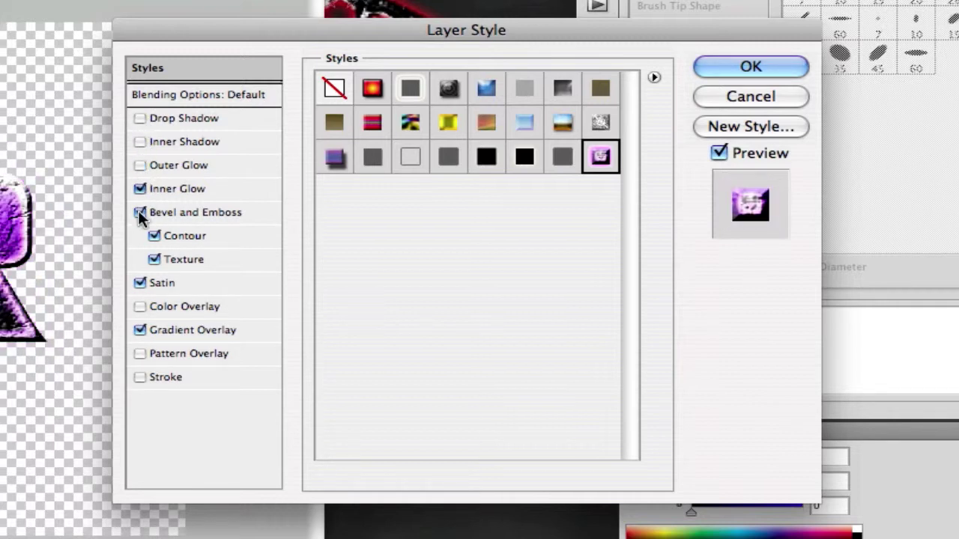
click(139, 212)
click(140, 283)
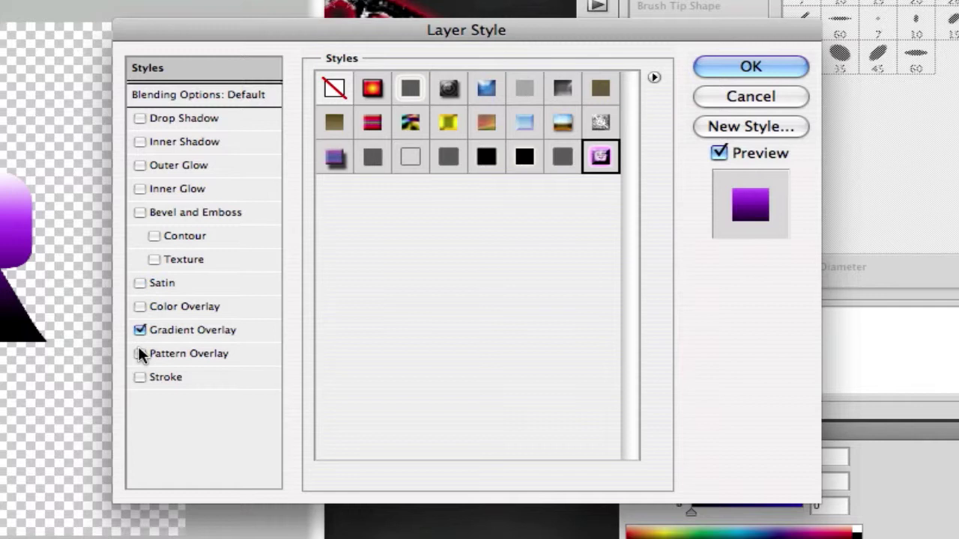
click(140, 330)
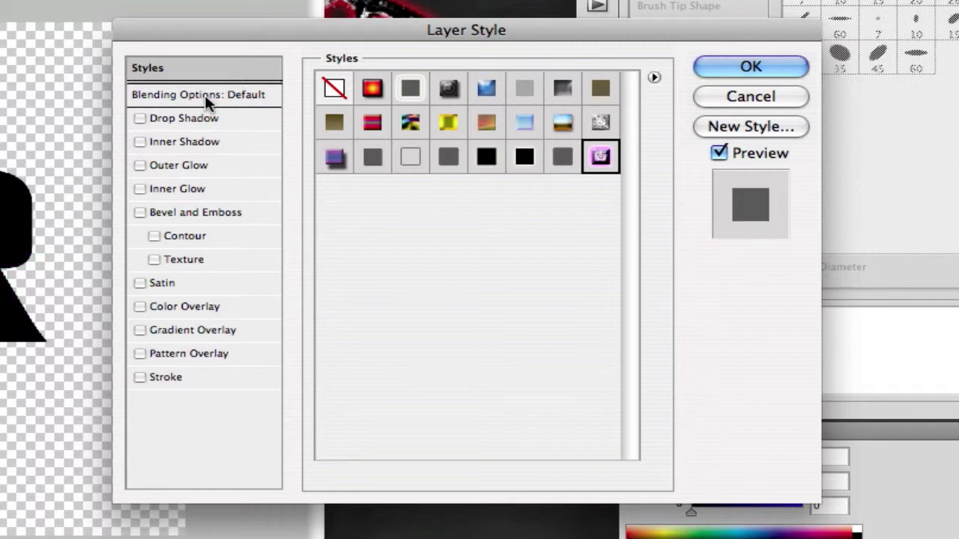
Step: Enable only Drop Shadow: Multiply, 100% opacity, 0 px distance, 10% spread, 49 px size
click(199, 120)
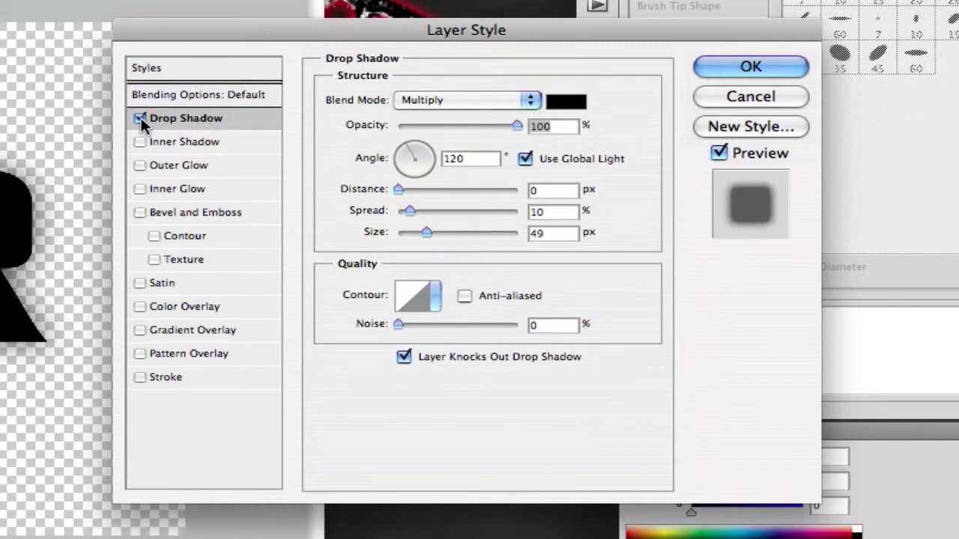
click(139, 142)
click(140, 165)
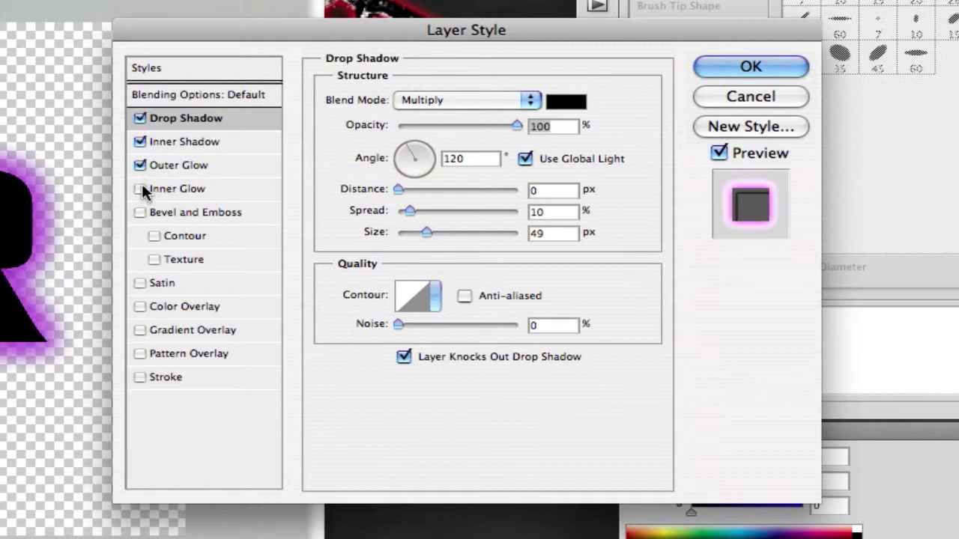
click(139, 189)
click(139, 118)
click(139, 141)
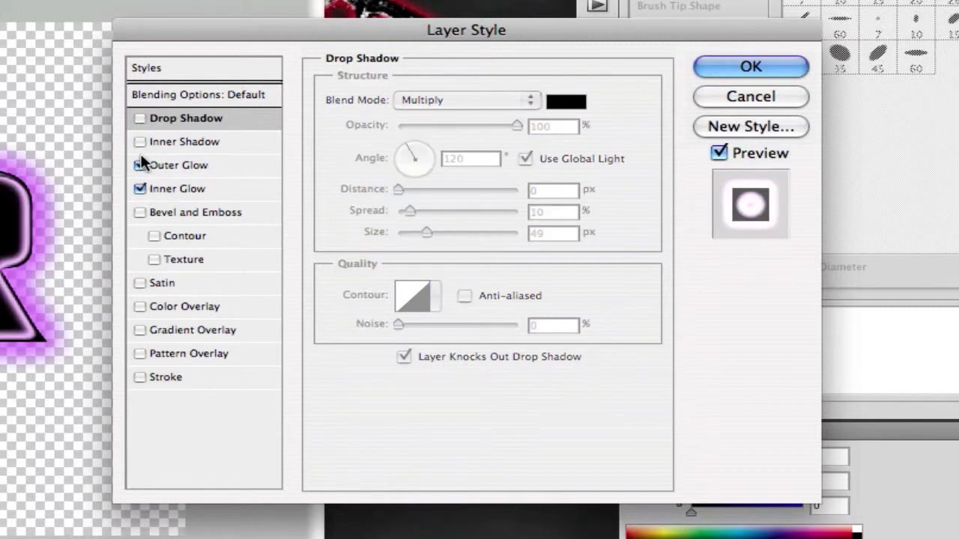
click(140, 164)
click(139, 189)
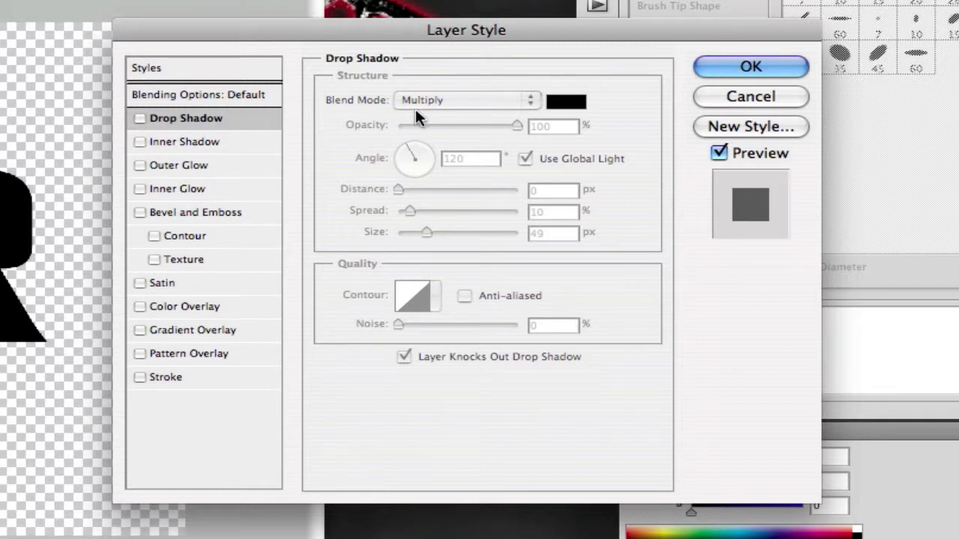
click(140, 117)
click(140, 117)
click(139, 117)
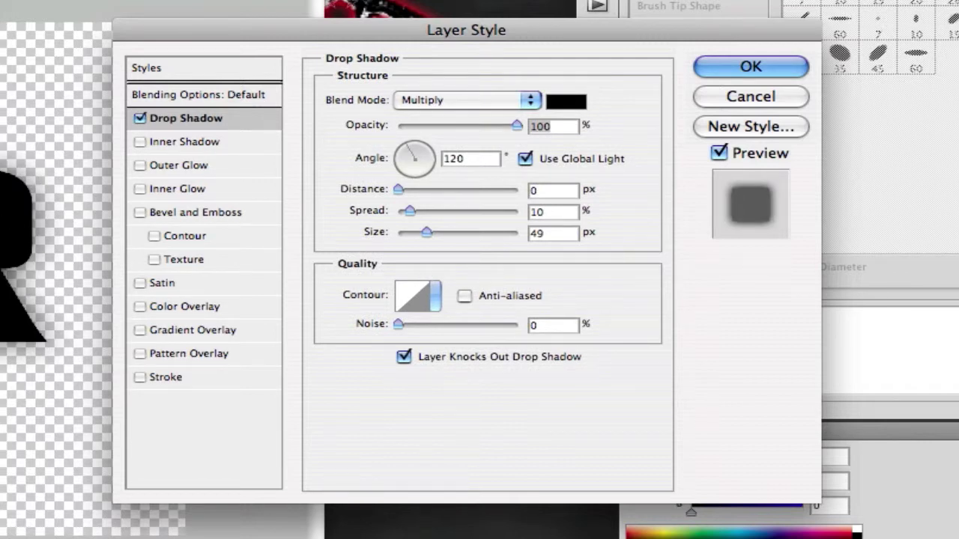
Step: Enable Inner Shadow with 75% opacity, 5 px distance, 56% choke and 6 px size
click(178, 139)
click(144, 140)
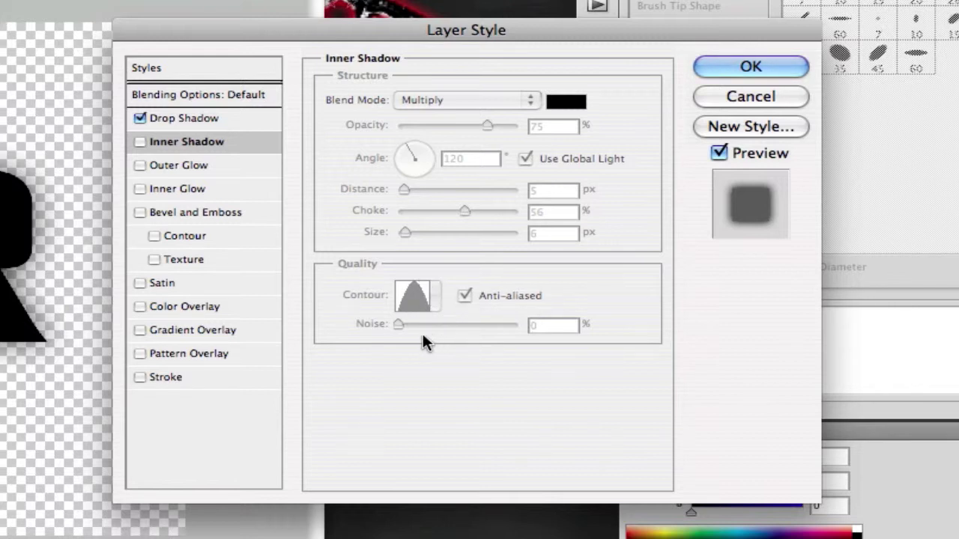
click(139, 142)
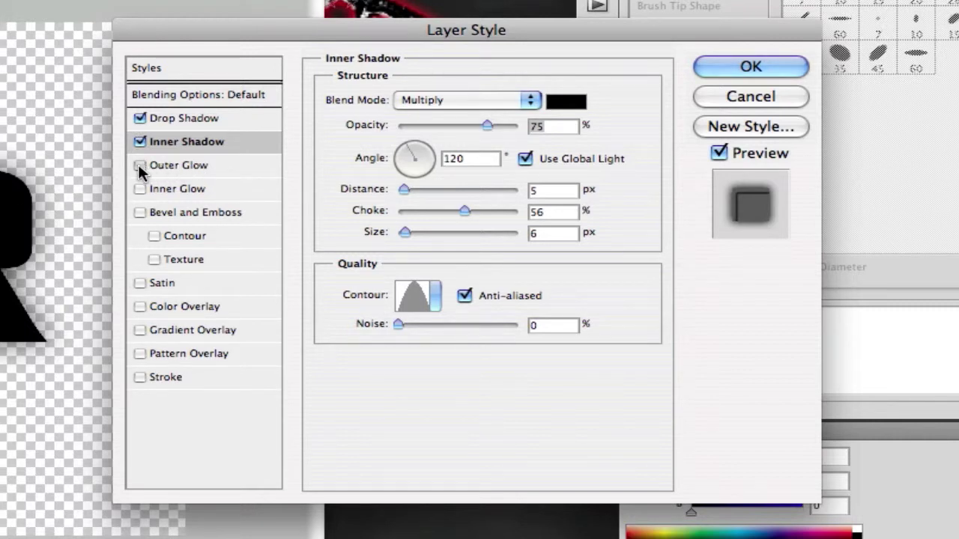
Step: Turn on Outer Glow and make its gradient purple-to-transparent, removing the black stop
click(139, 165)
click(161, 162)
click(140, 164)
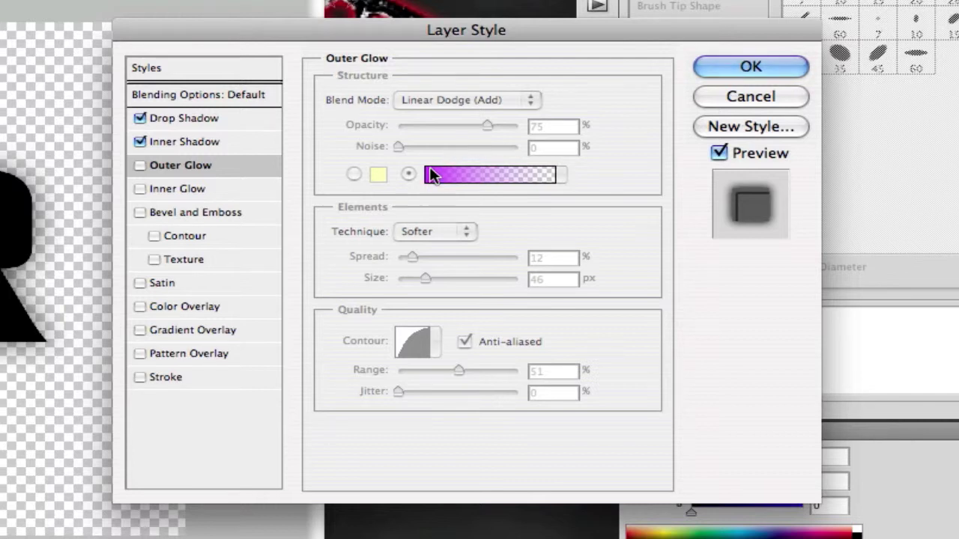
click(140, 165)
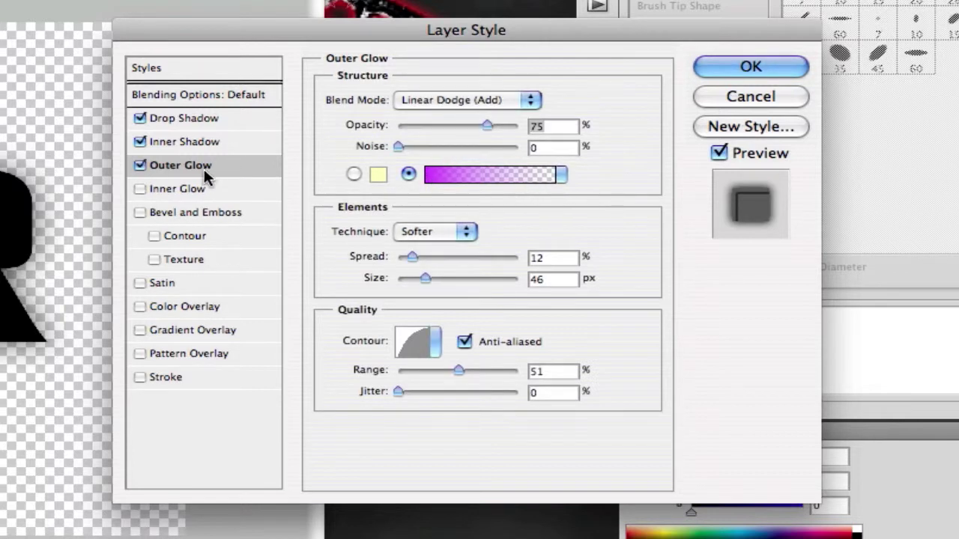
click(506, 172)
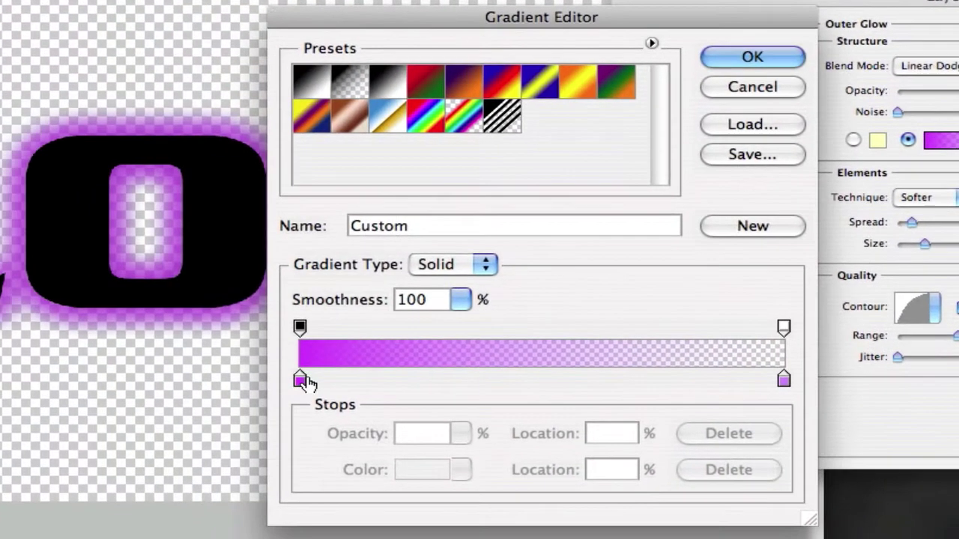
click(302, 380)
double_click(302, 380)
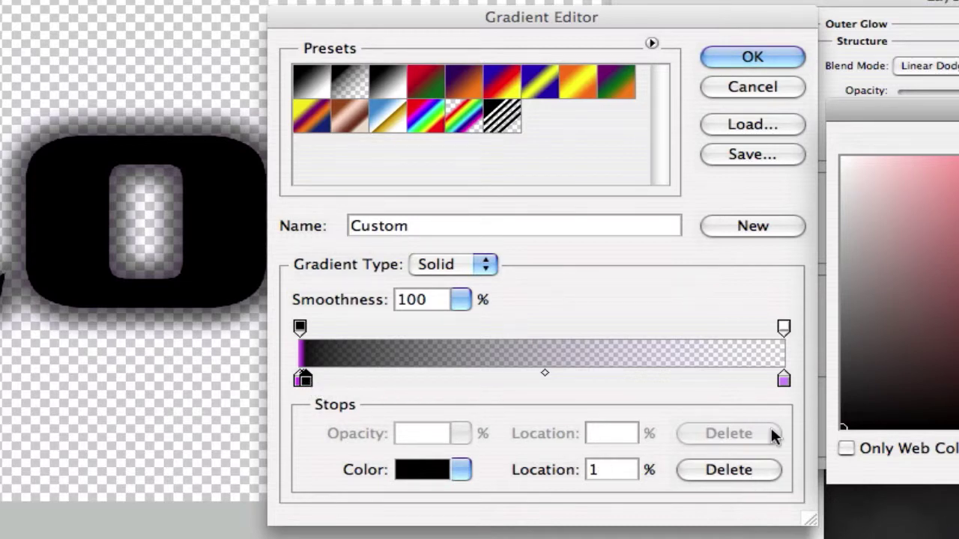
click(739, 466)
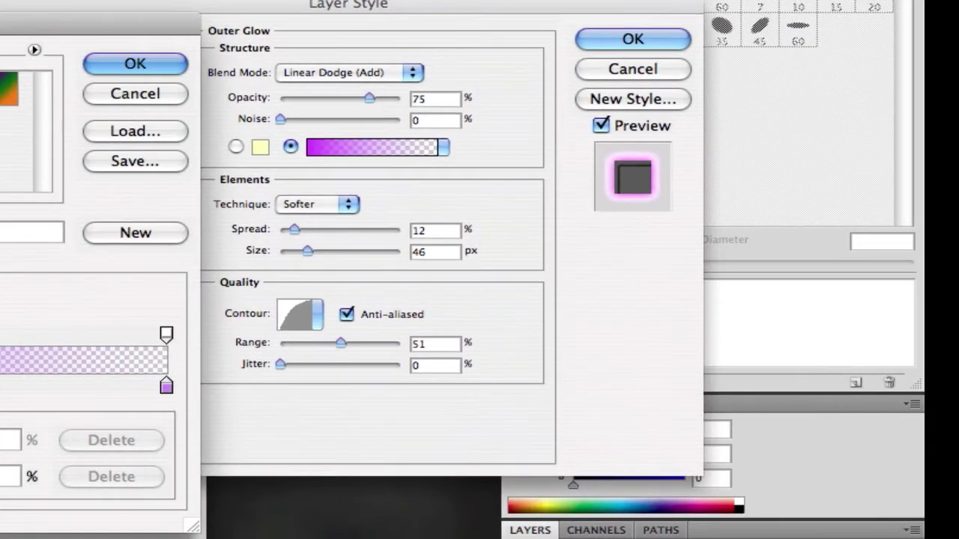
double_click(67, 384)
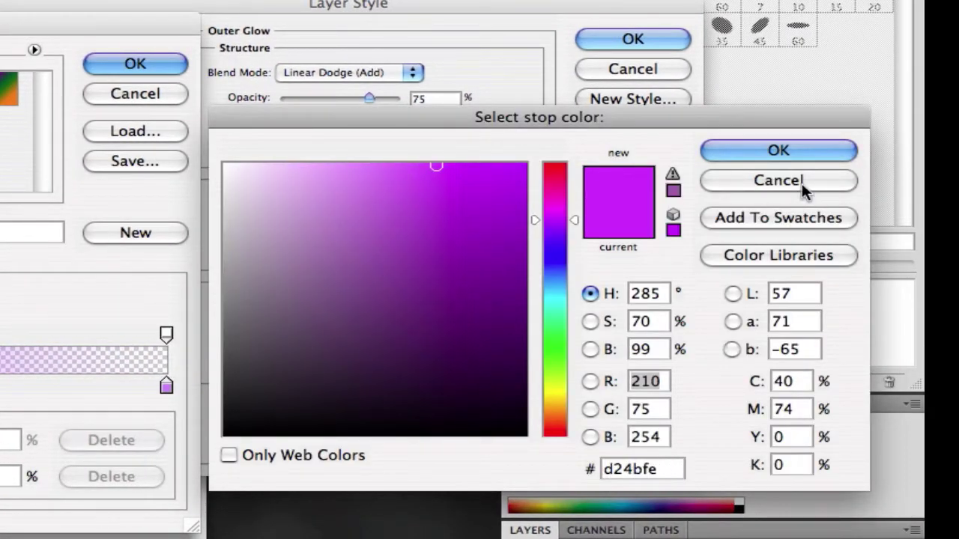
click(802, 155)
key(Return)
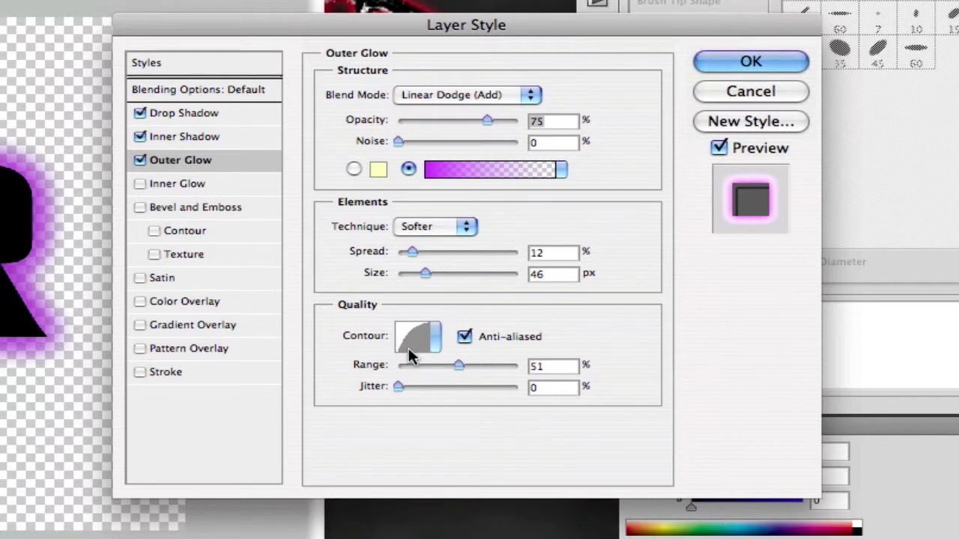
Step: Keep the outer glow contour unchanged and switch on Inner Glow
click(440, 344)
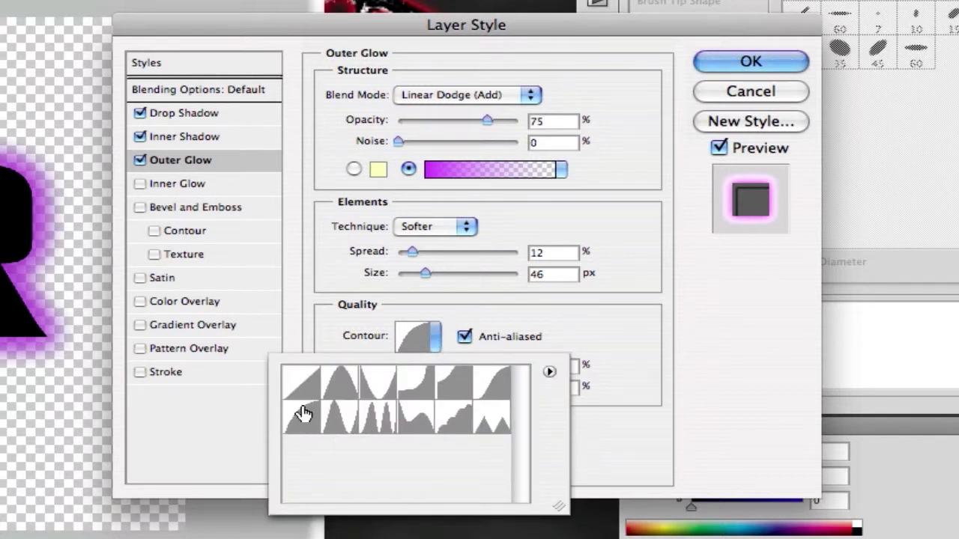
click(633, 428)
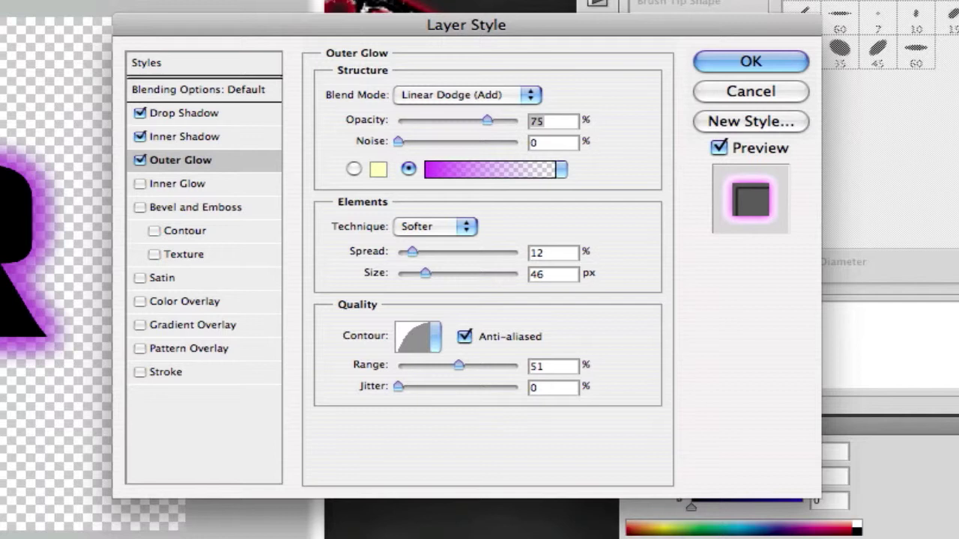
click(168, 183)
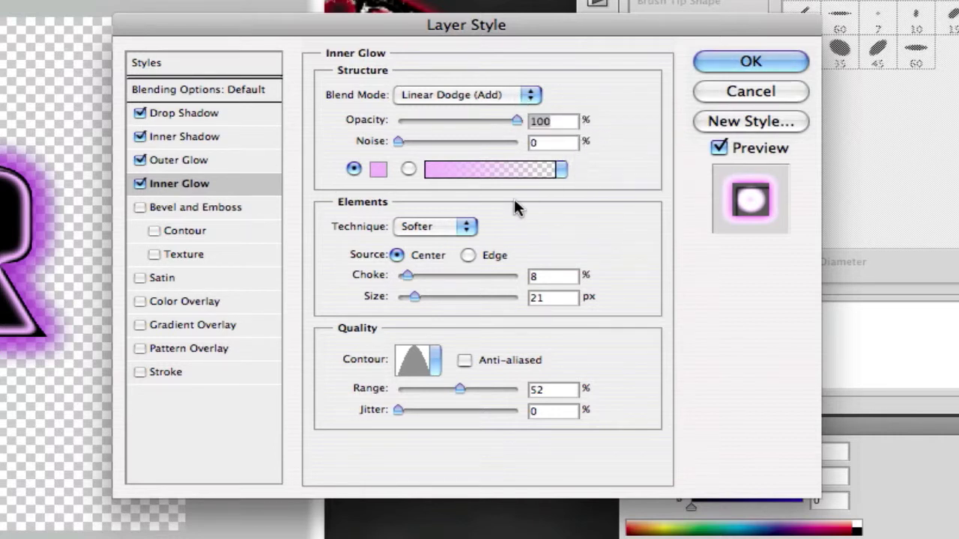
Step: Confirm the pale pink inner glow colour and enable Bevel and Emboss: Inner Bevel, Chisel Hard, 103%, 6 px
click(377, 169)
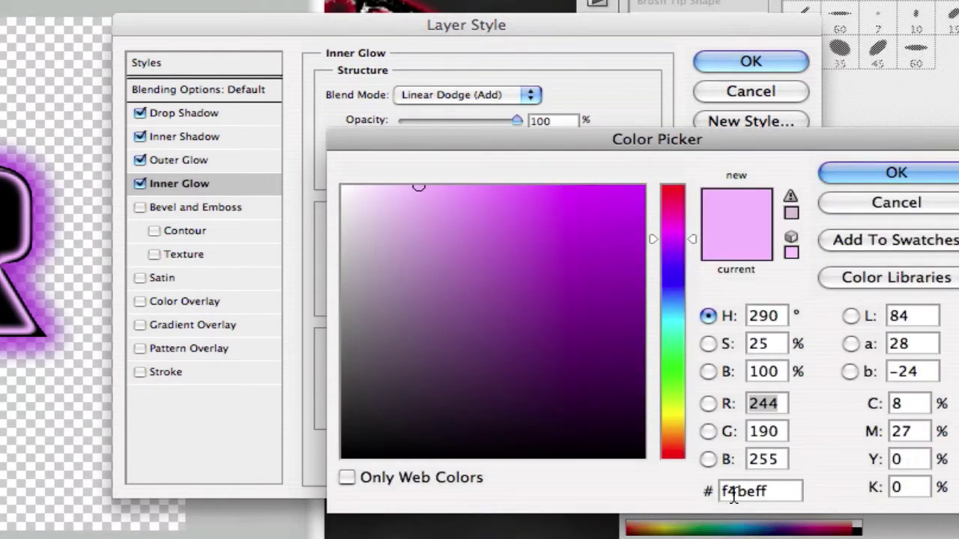
click(891, 174)
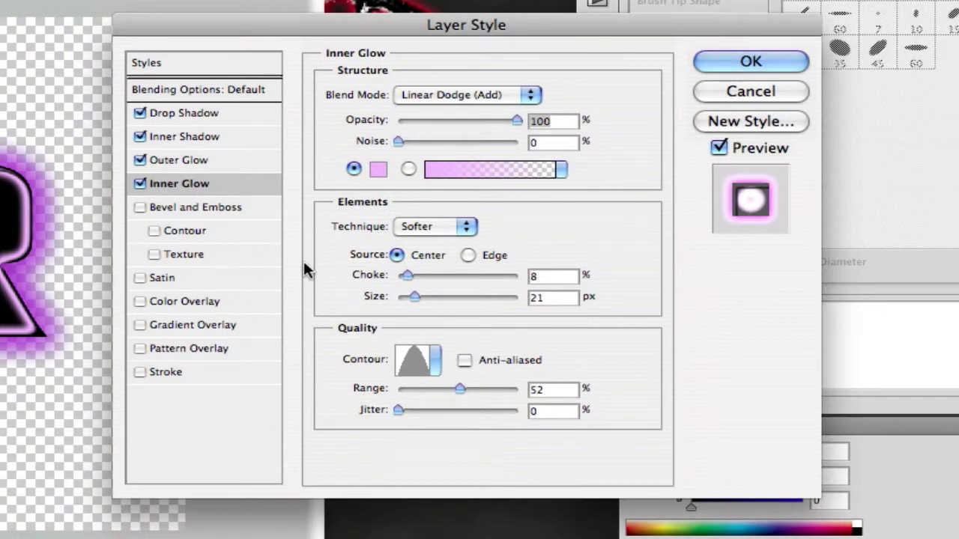
click(139, 207)
click(193, 214)
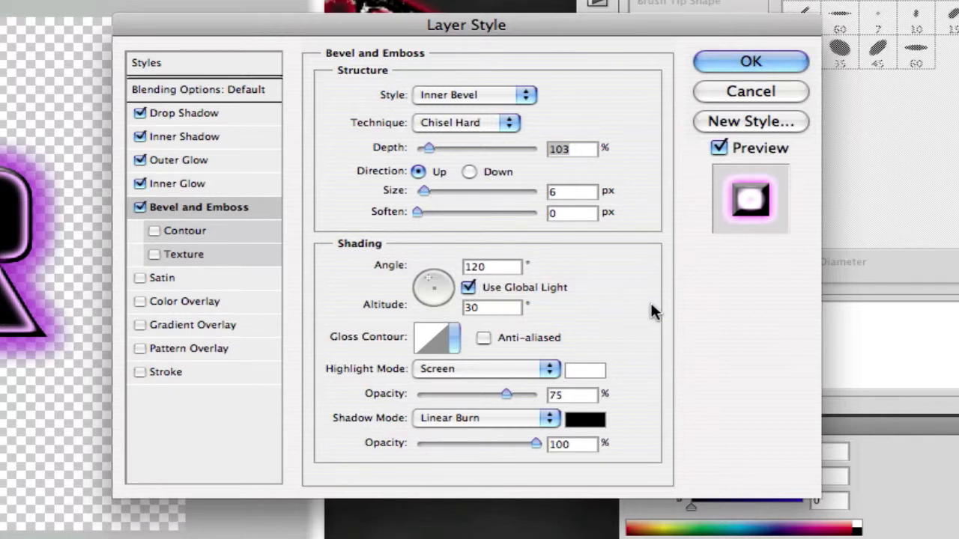
Step: Enable the bevel's Contour with the Linear preset at 50% range, leaving the gloss contour unchanged
click(449, 340)
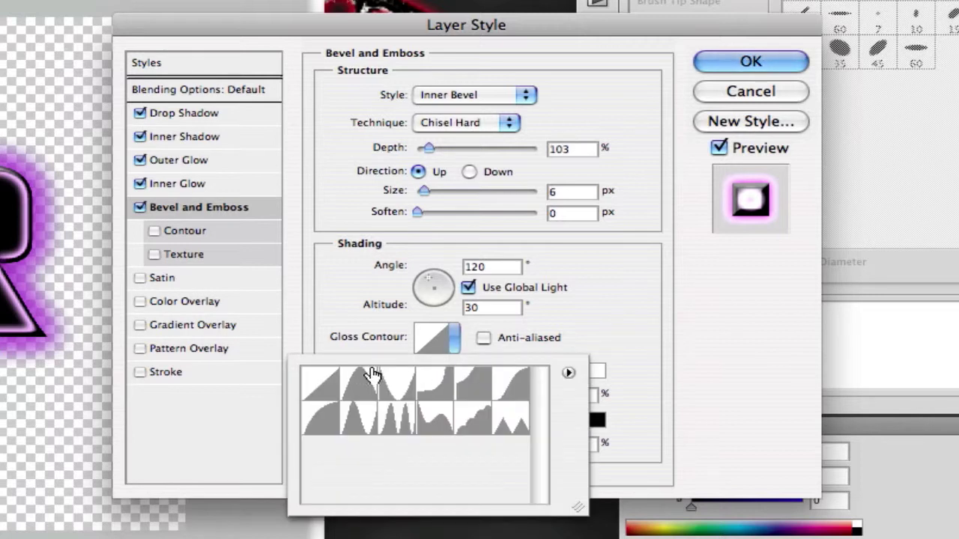
click(576, 334)
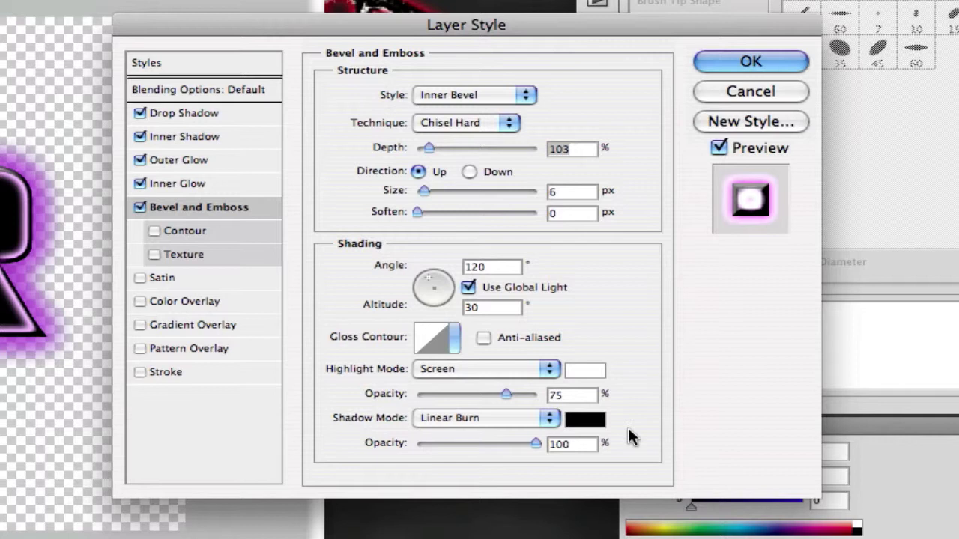
click(153, 231)
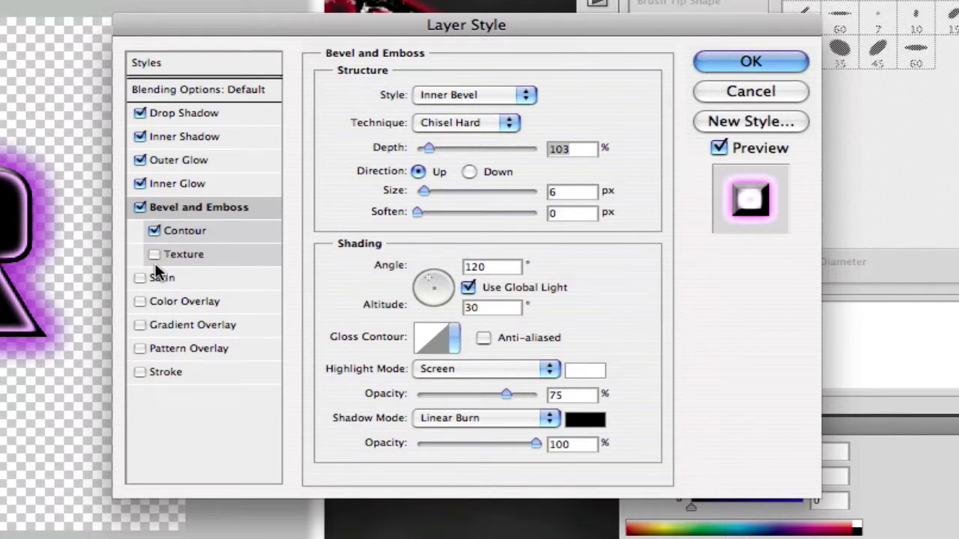
click(217, 225)
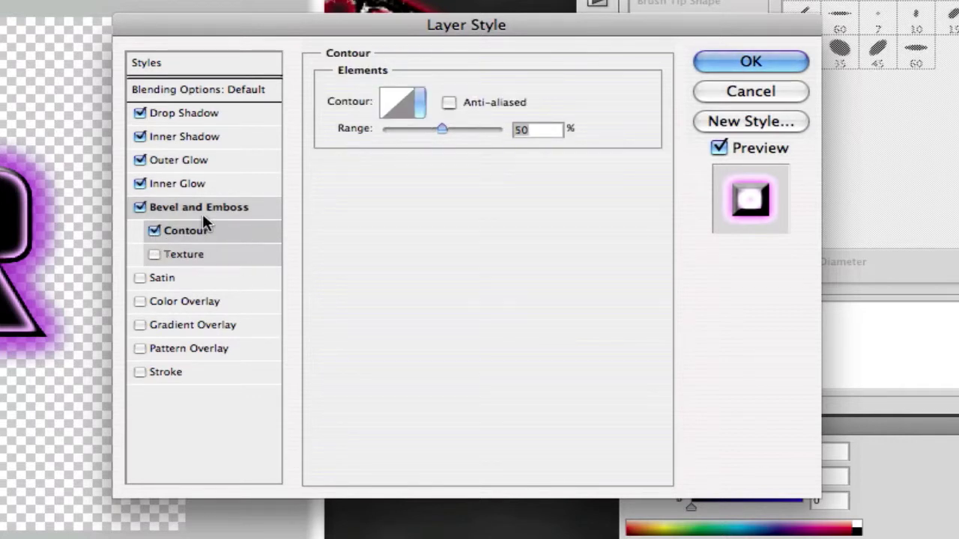
click(419, 104)
click(279, 157)
click(645, 218)
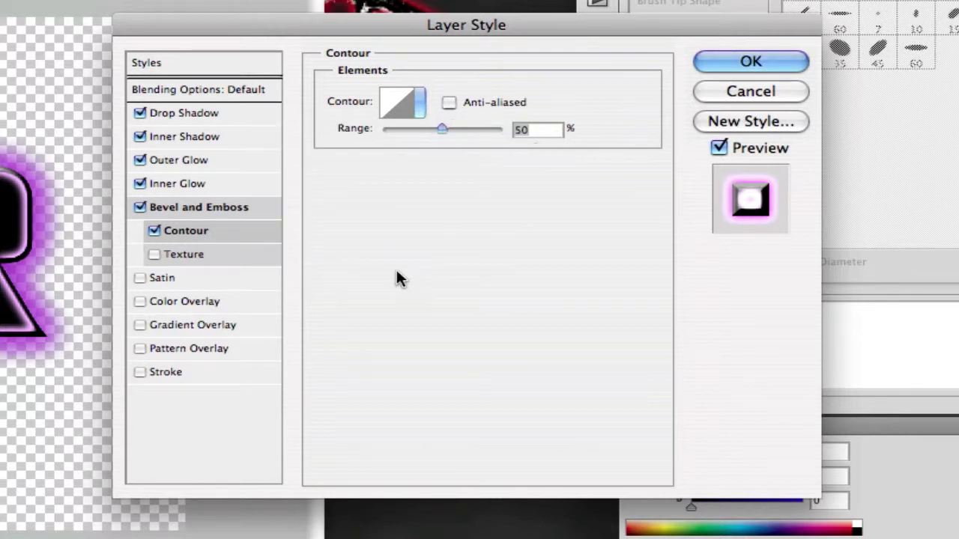
Step: Enable bevel Texture, append Color Paper patterns, and use Light Marble at 77% scale, +356 depth, inverted
click(181, 252)
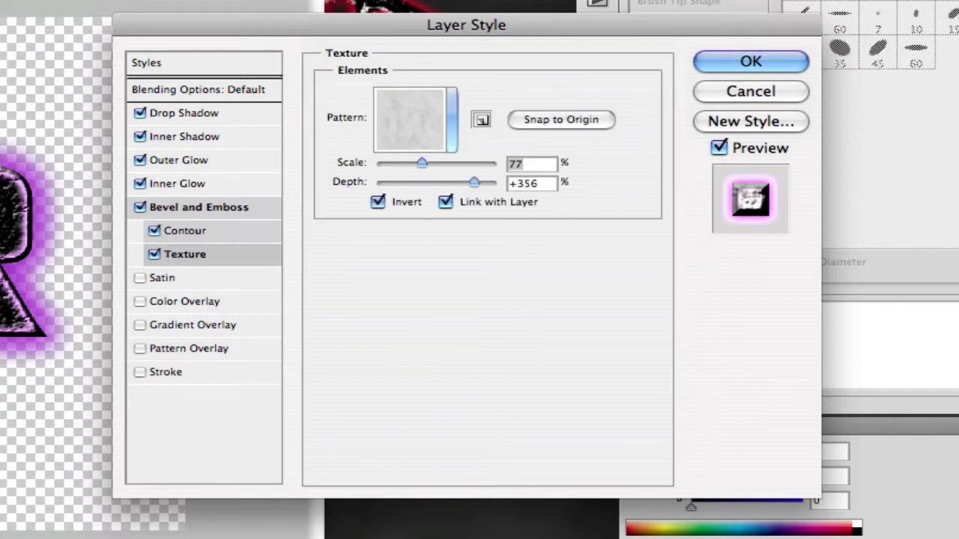
click(453, 117)
click(517, 274)
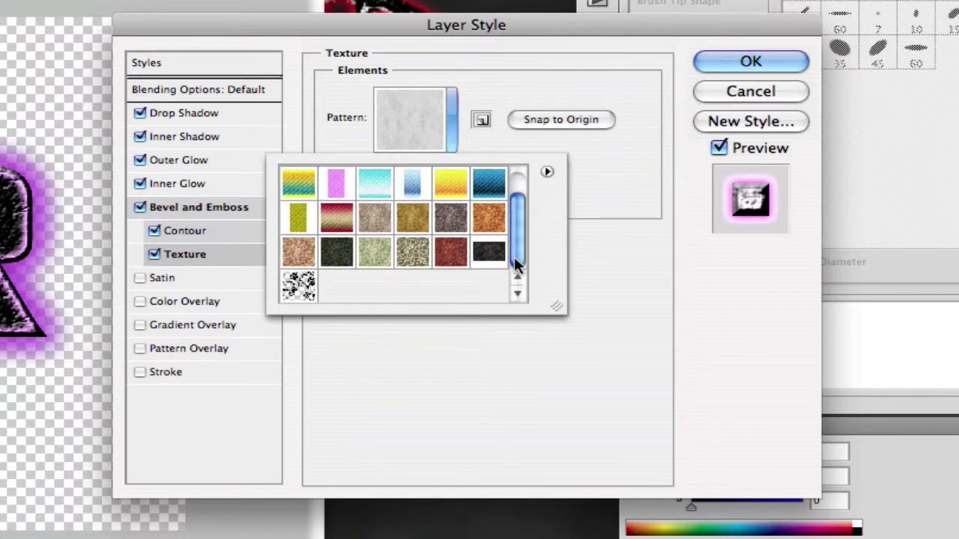
drag(517, 263, 520, 200)
click(547, 171)
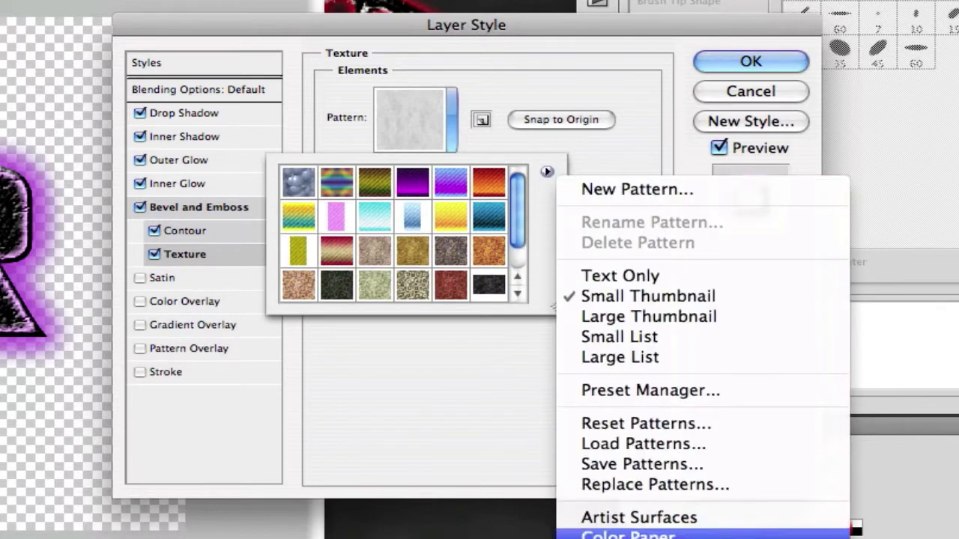
click(627, 535)
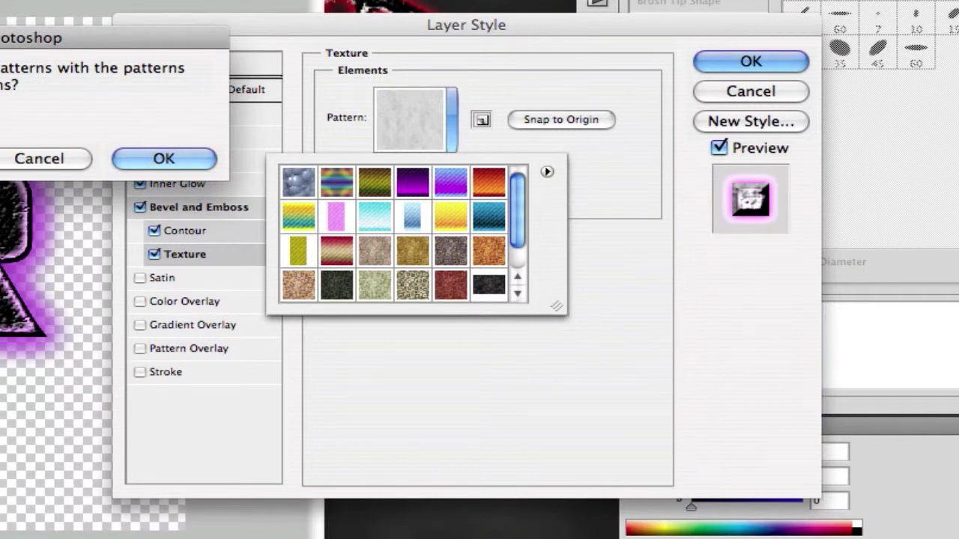
click(2, 158)
scroll(510, 216, down, 2)
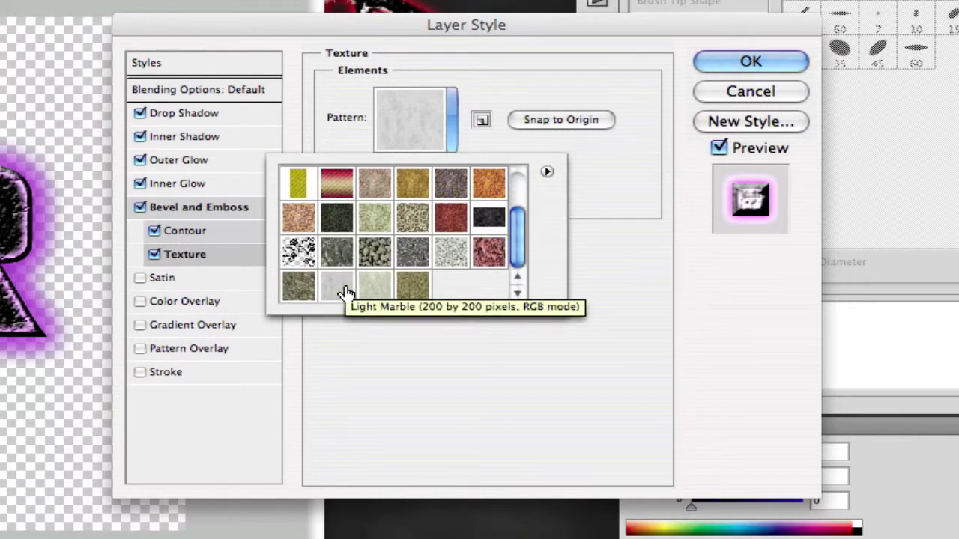
click(623, 300)
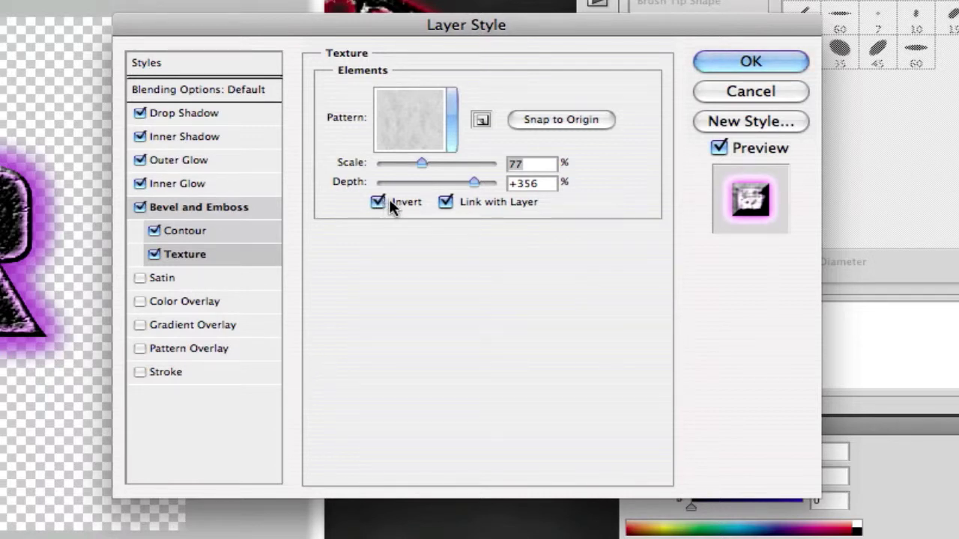
Step: Enable an inverted Overlay Satin in pale lilac at -144°, 81 px distance, 44 px size
click(161, 278)
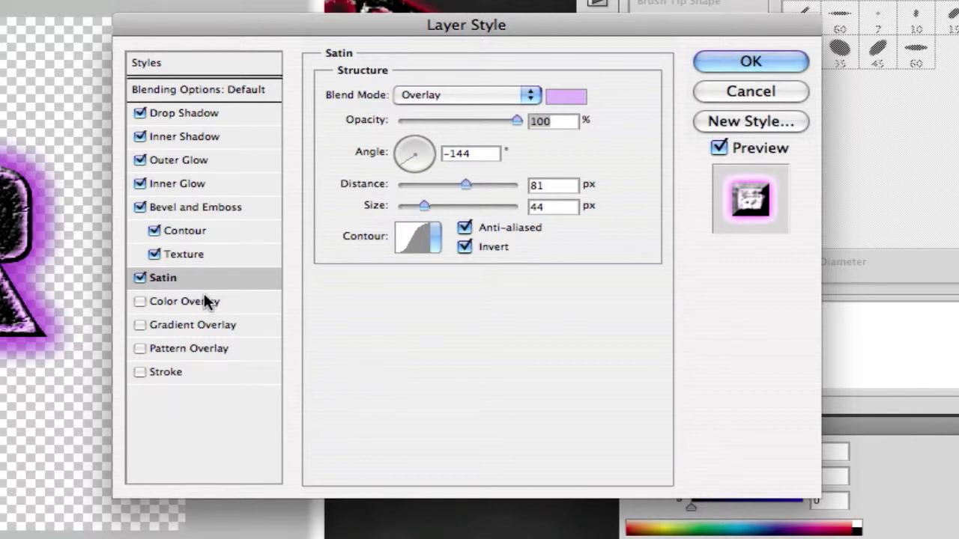
click(563, 99)
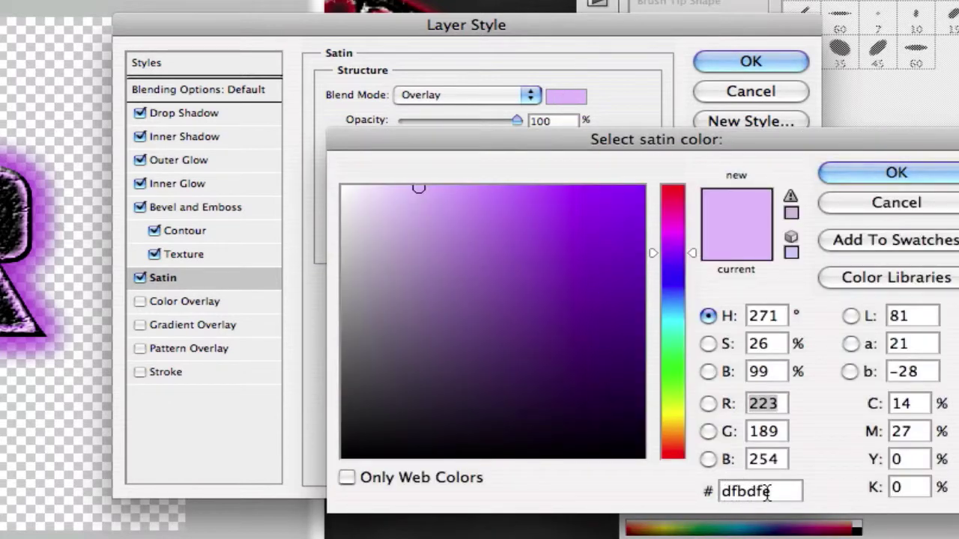
key(Return)
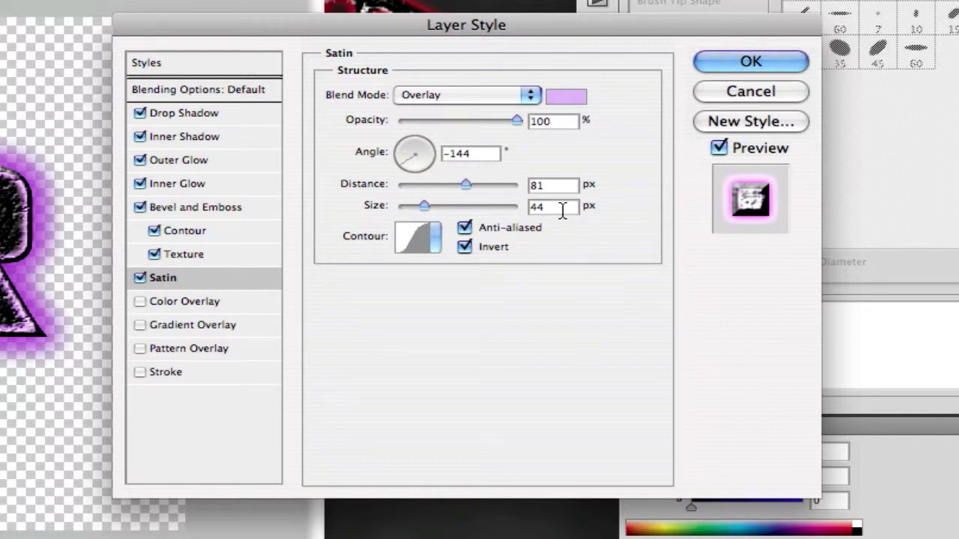
click(437, 240)
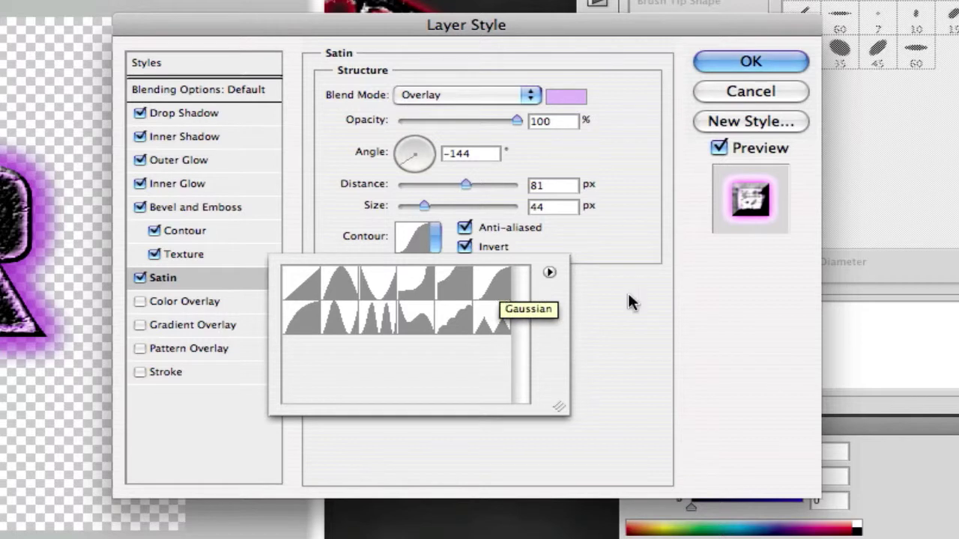
click(647, 297)
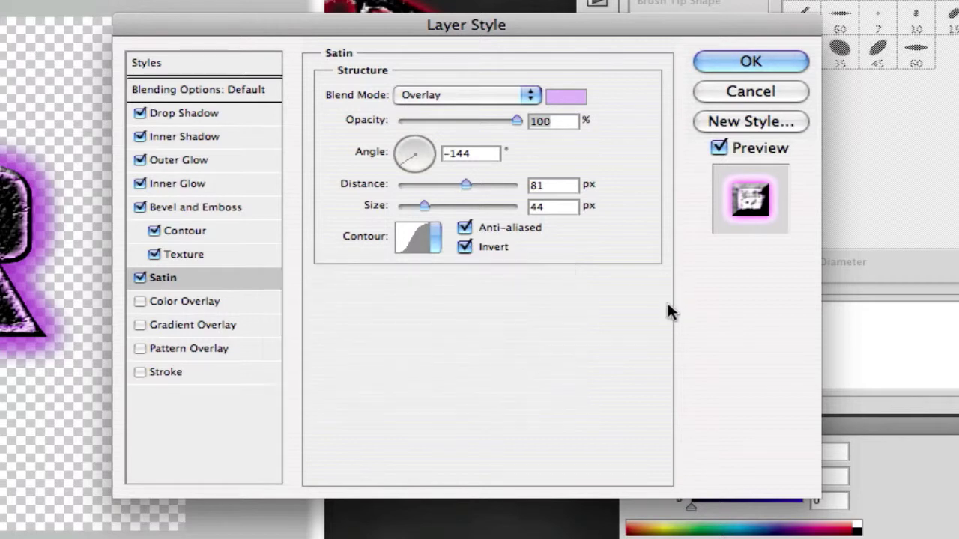
Step: Enable Gradient Overlay and open its gradient in the Gradient Editor
click(140, 324)
click(172, 326)
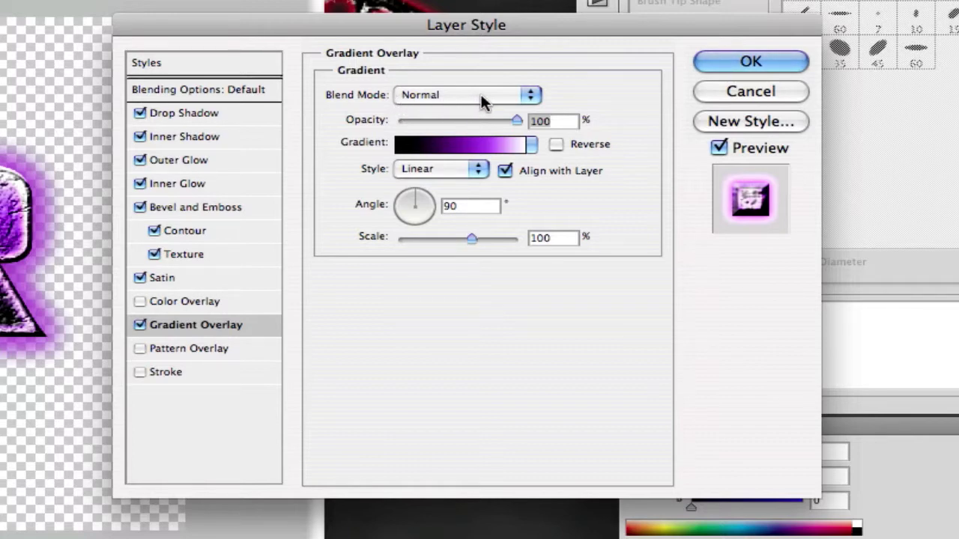
click(443, 150)
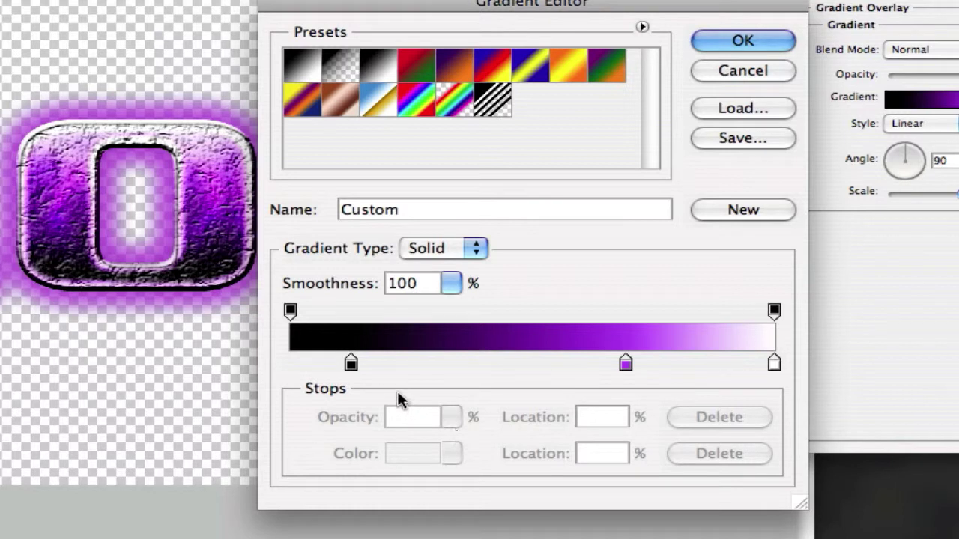
click(350, 364)
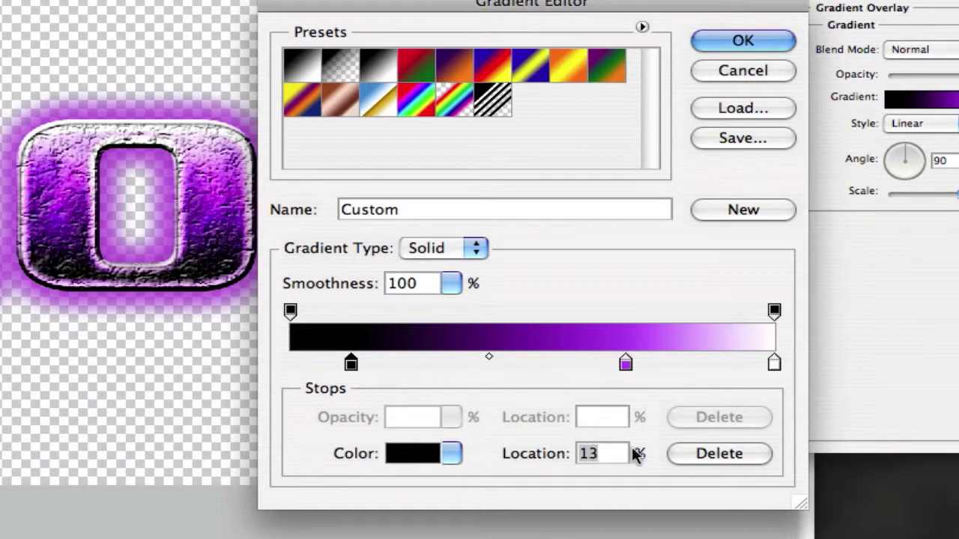
Step: Set the 69% gradient stop to purple ab4ced and confirm the black-purple-white gradient
click(625, 364)
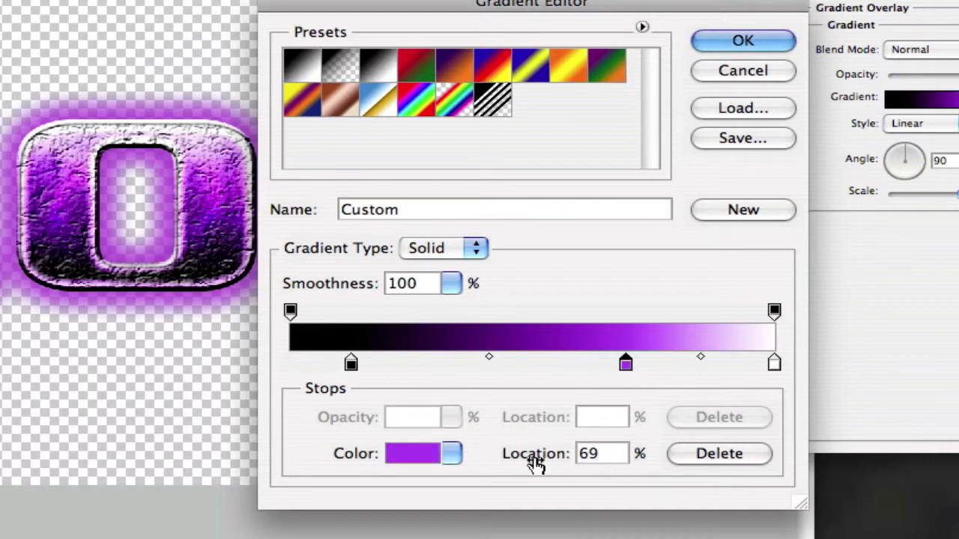
click(452, 454)
click(408, 449)
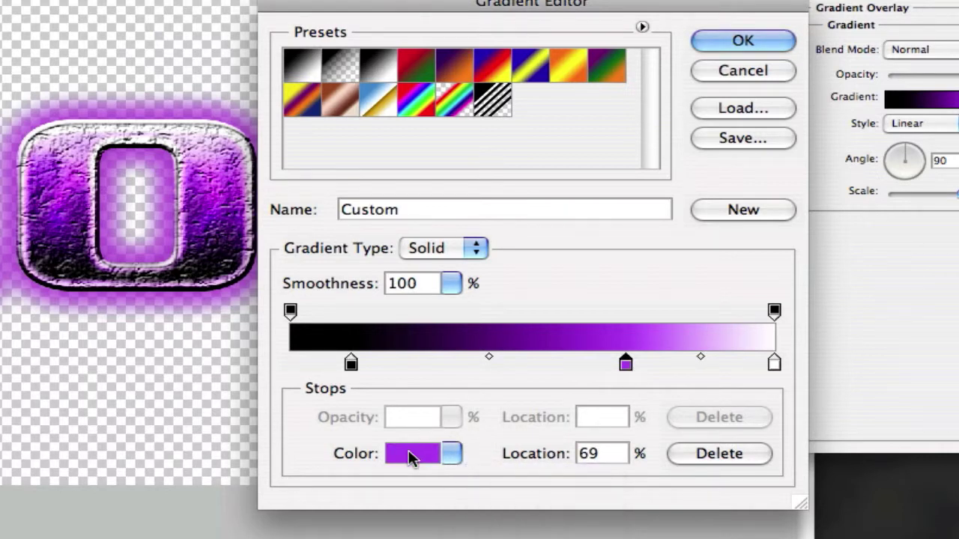
click(408, 450)
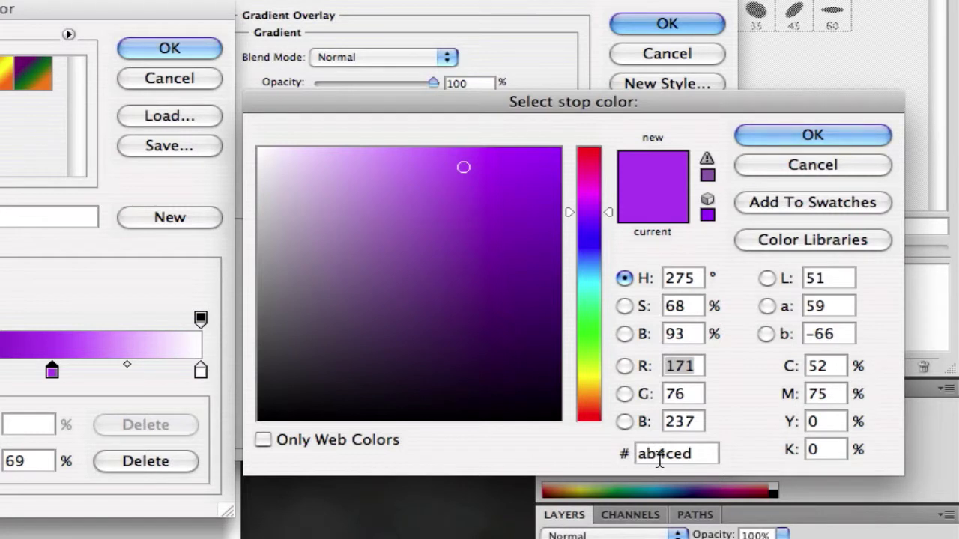
click(814, 135)
click(199, 372)
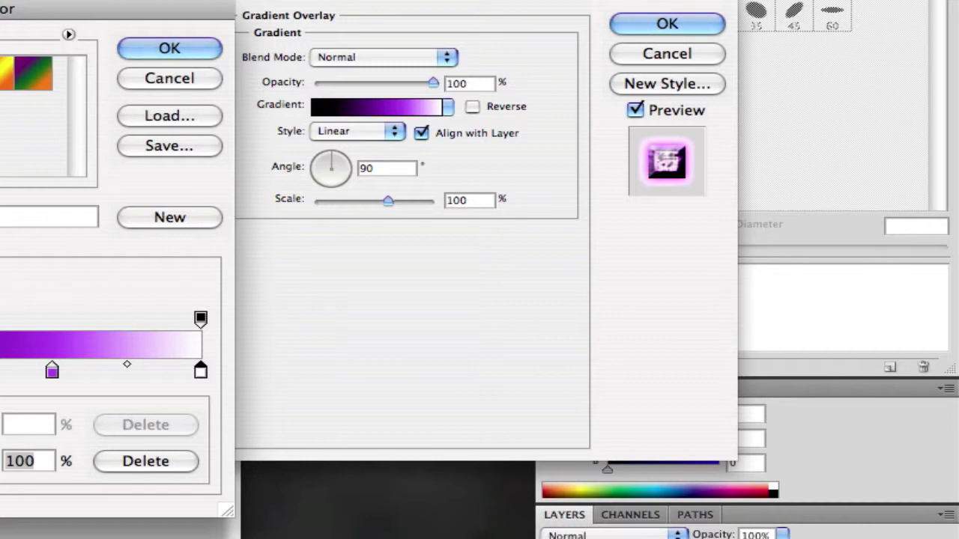
click(168, 51)
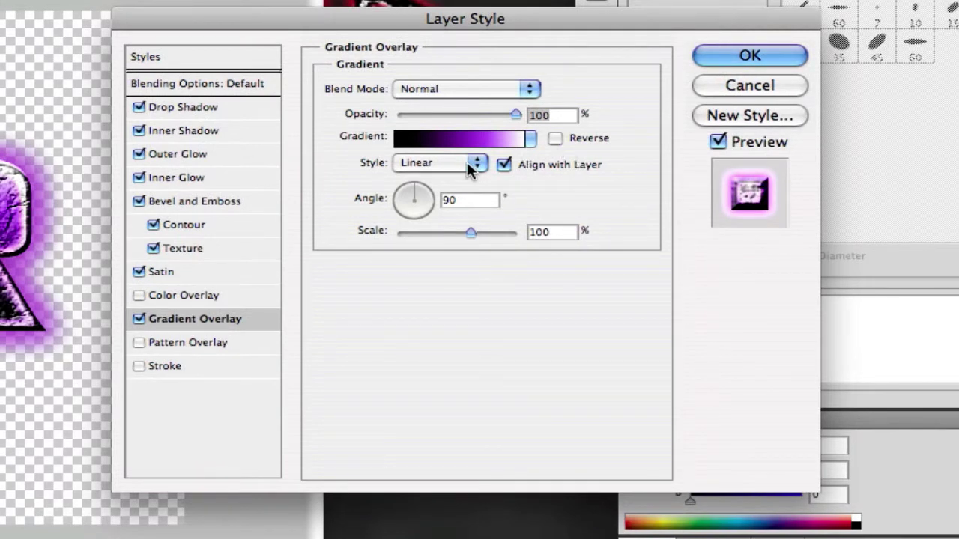
click(502, 165)
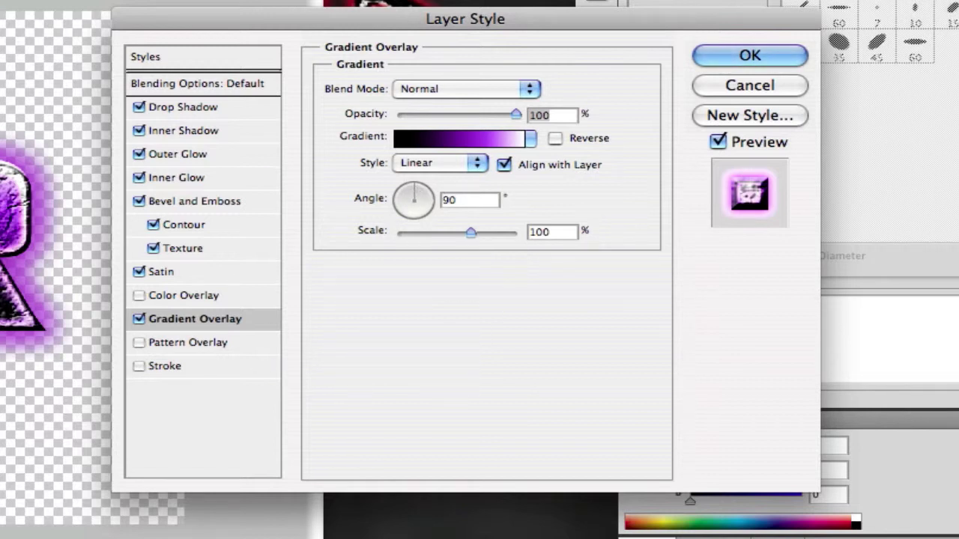
Step: Add a 2 px black outside Stroke to the LOR text's layer style and apply it
click(139, 367)
click(161, 367)
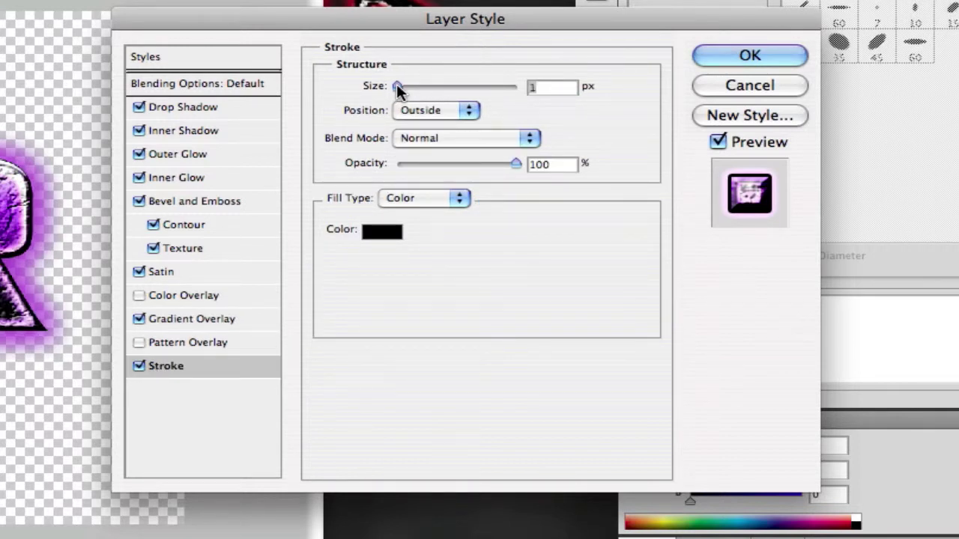
drag(396, 84, 398, 84)
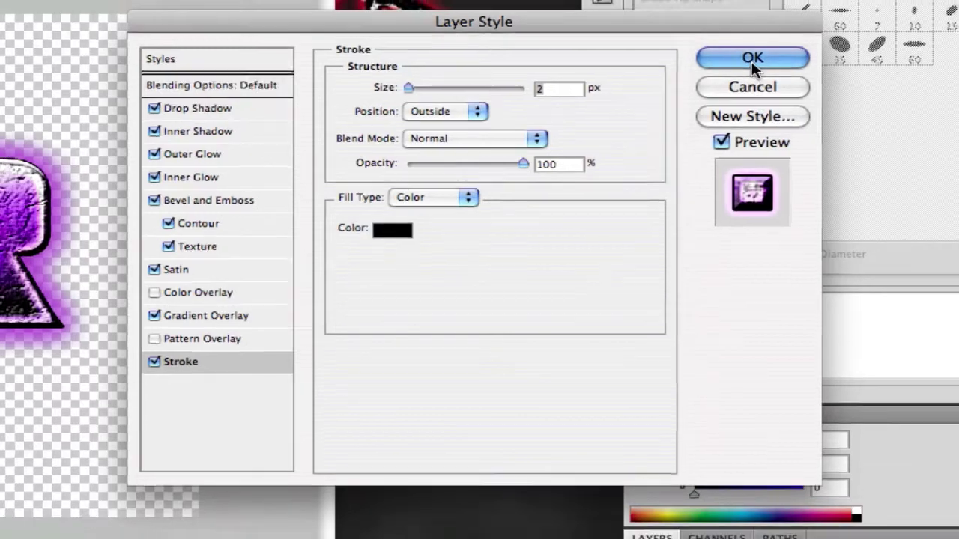
click(753, 63)
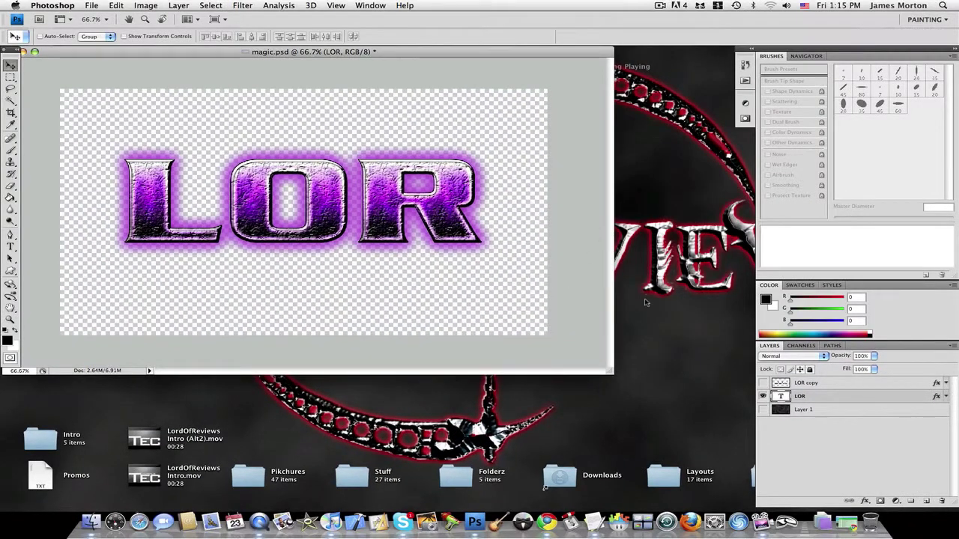
Step: Duplicate the LOR text layer to create LOR copy 2 above the original
click(809, 385)
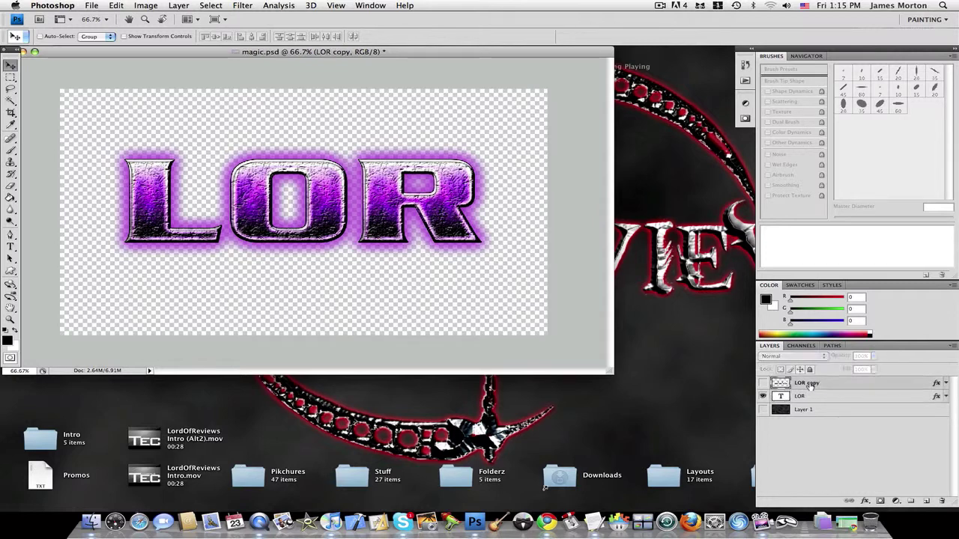
right_click(809, 384)
click(789, 395)
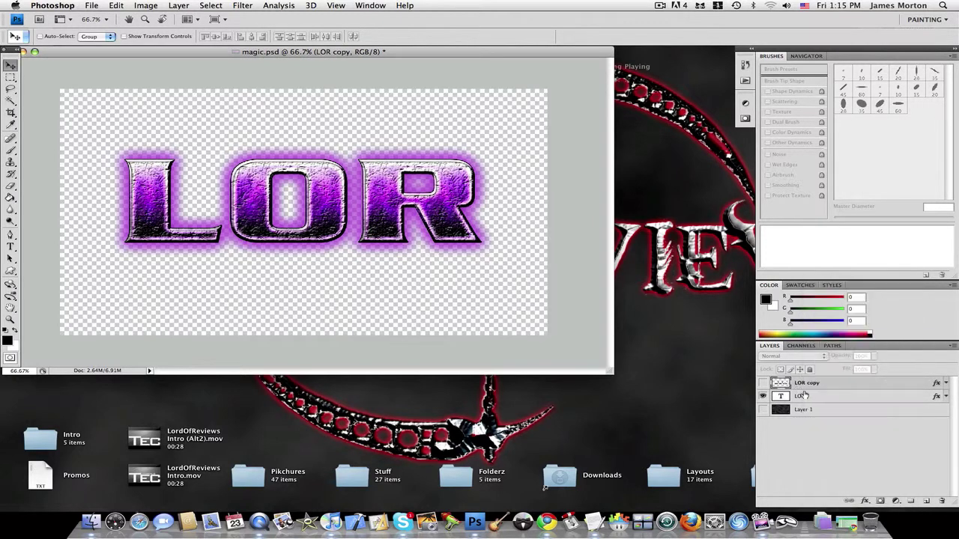
click(788, 396)
right_click(789, 396)
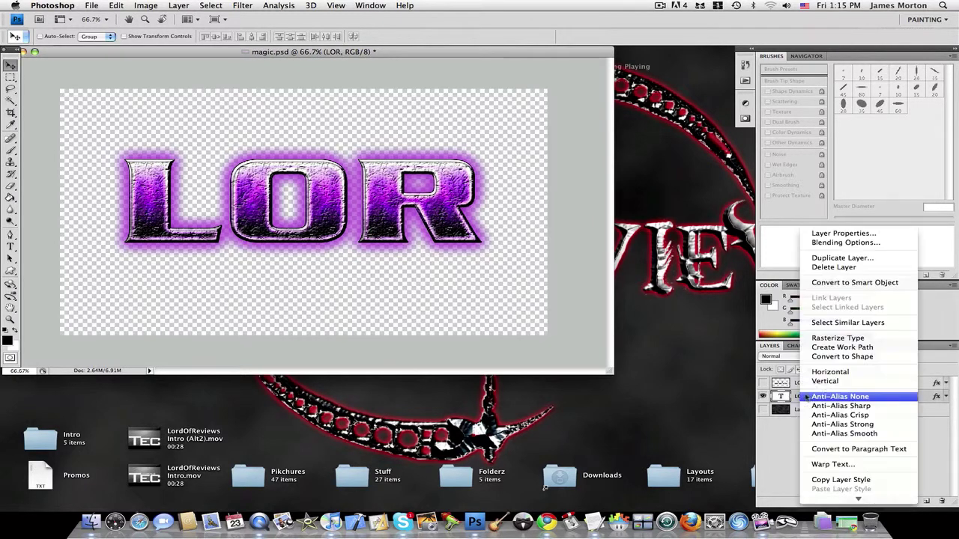
click(842, 258)
click(610, 171)
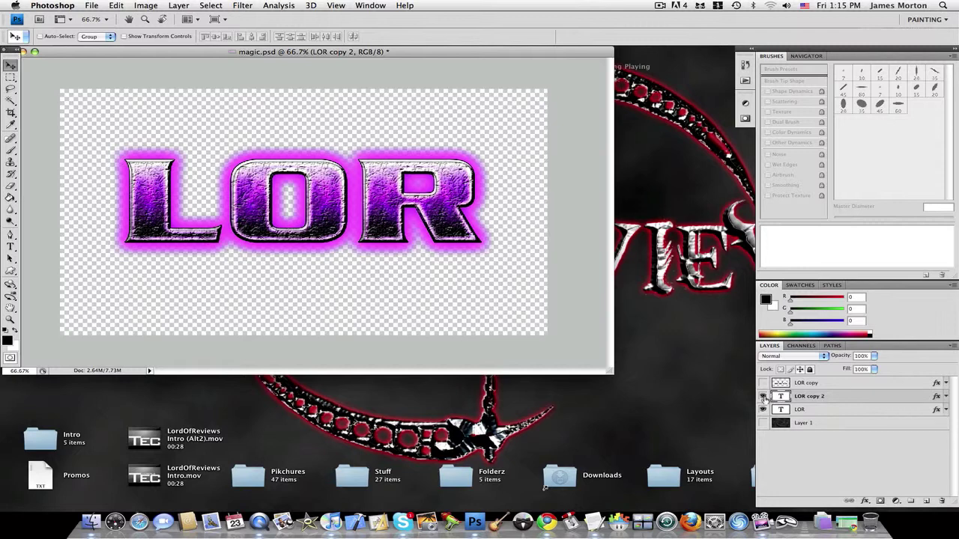
Step: Turn off Drop Shadow, Outer Glow, Texture and Stroke on LOR copy 2, keeping Bevel with Contour
right_click(800, 401)
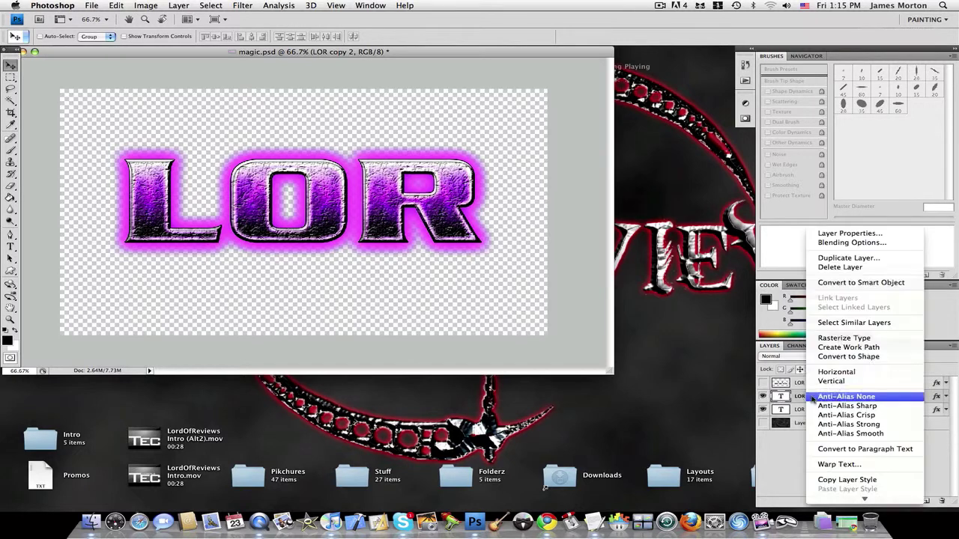
click(865, 243)
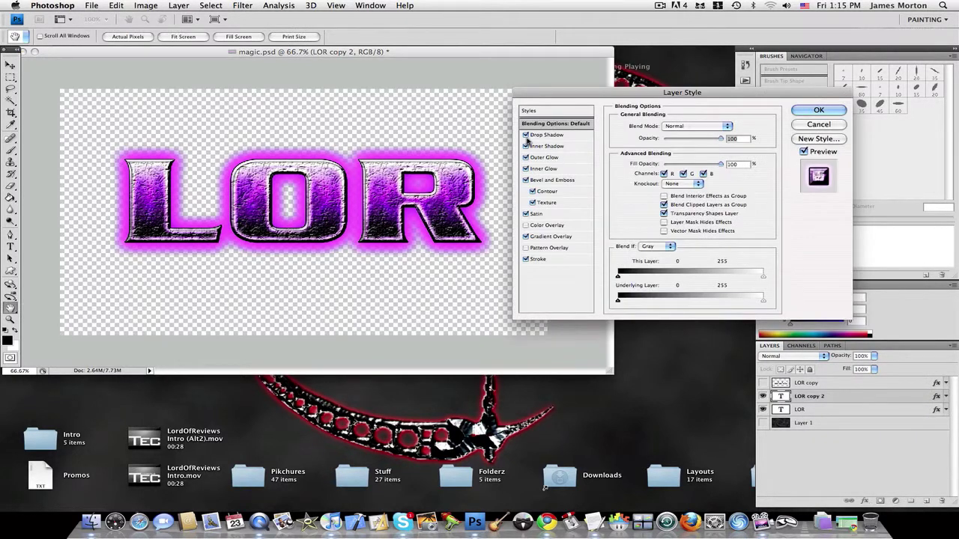
click(525, 134)
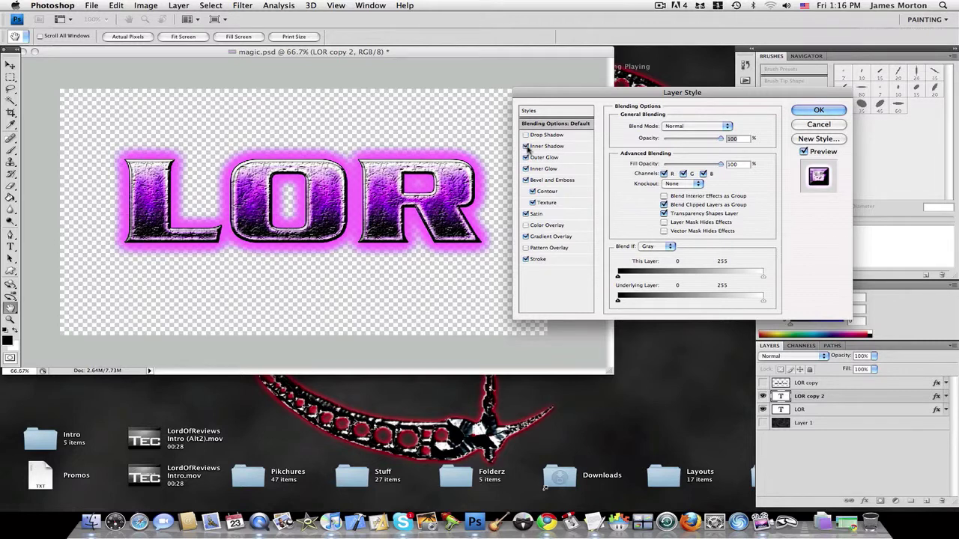
click(526, 157)
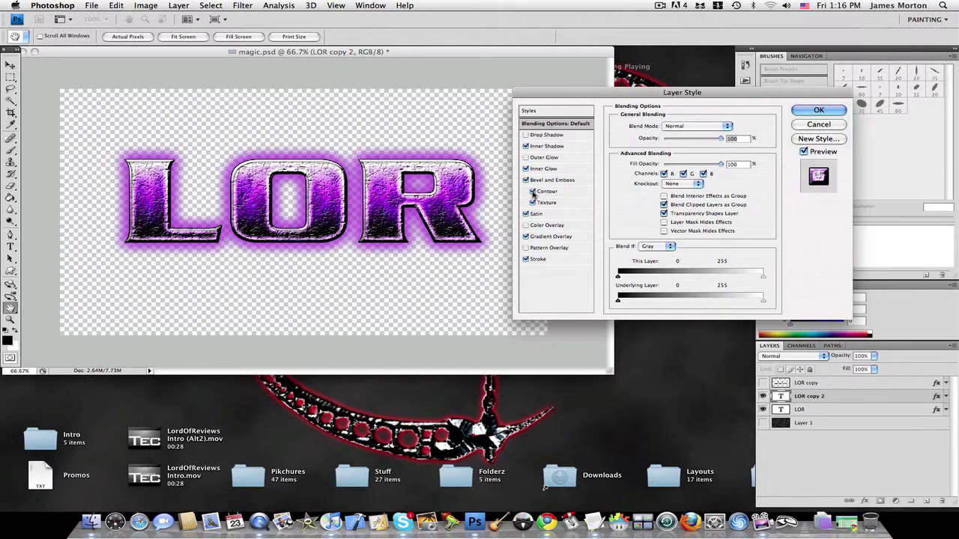
click(526, 181)
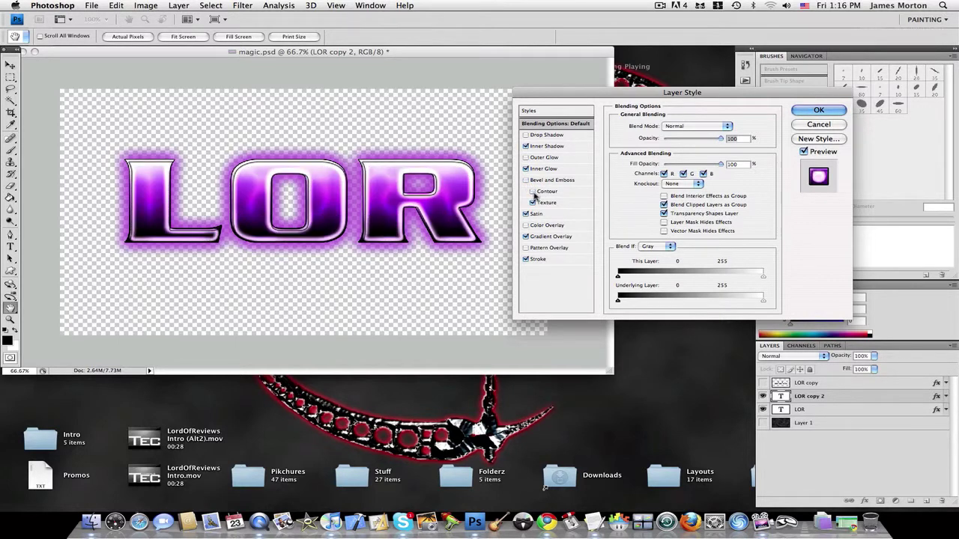
click(532, 192)
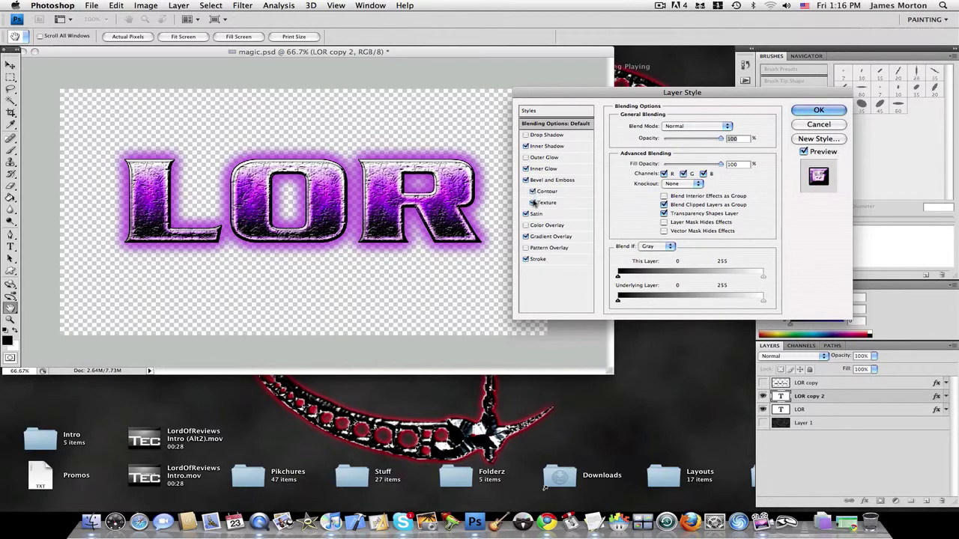
click(533, 202)
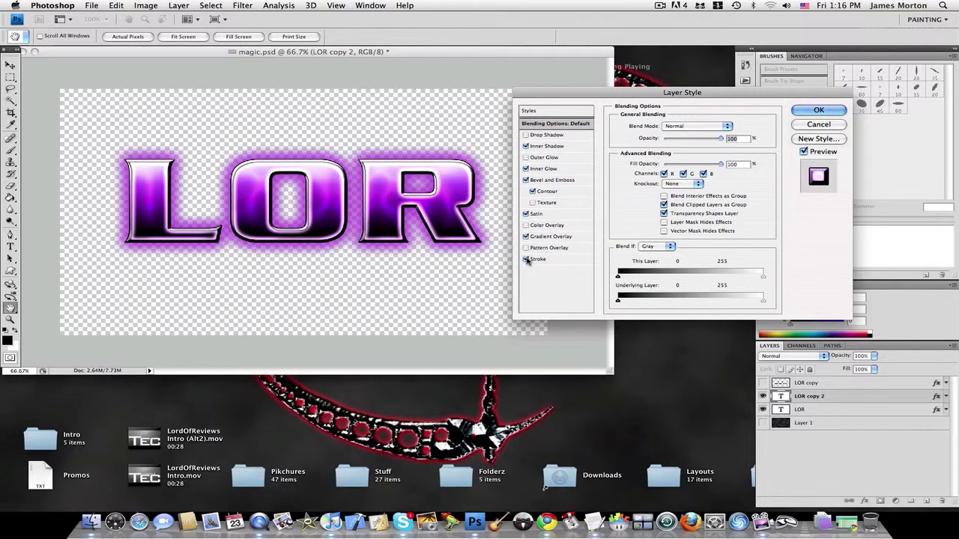
click(526, 259)
click(824, 113)
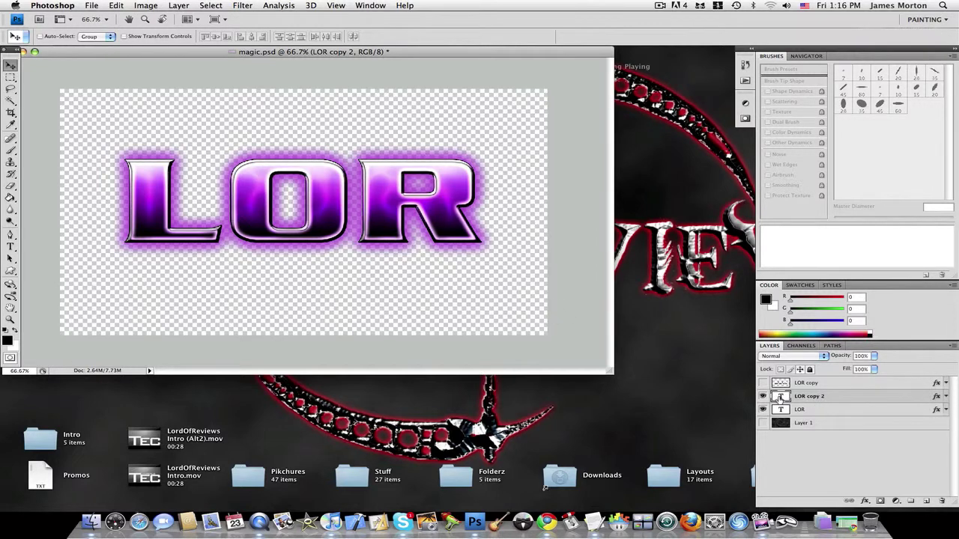
Step: Load the LOR copy 2 letter pixels as a selection and switch to the LOR copy layer
right_click(779, 397)
click(806, 396)
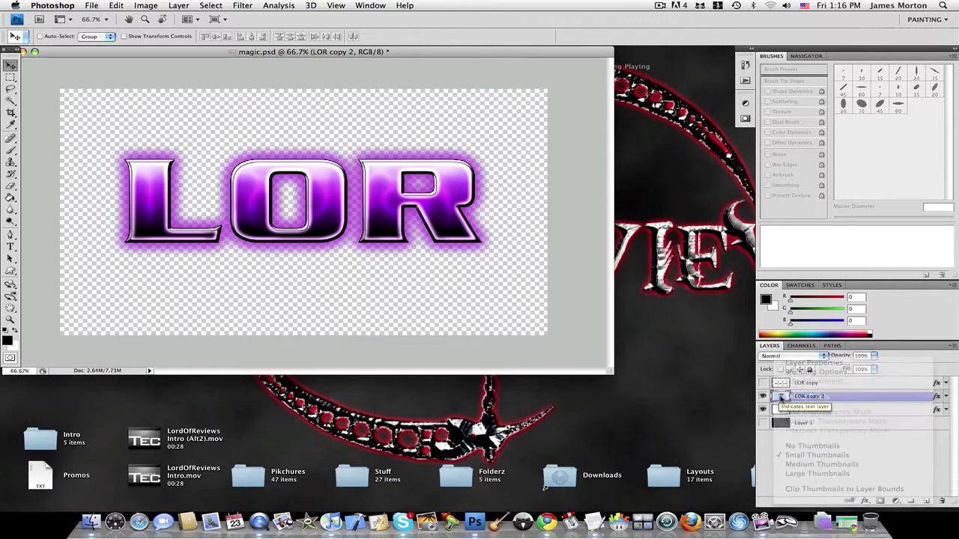
click(812, 384)
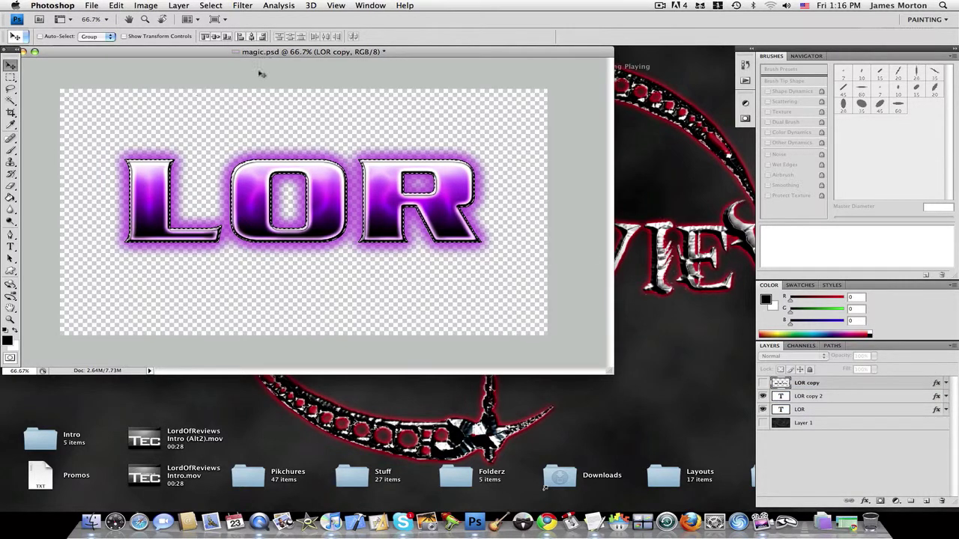
Step: Contract the selection by 8 px using Select > Modify > Contract
click(175, 5)
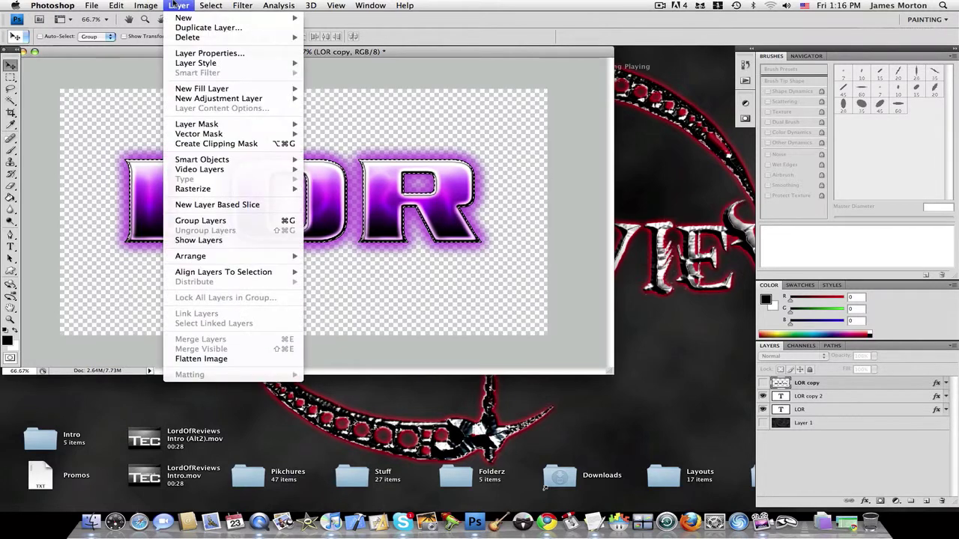
mouse_move(153, 6)
mouse_move(214, 6)
mouse_move(296, 126)
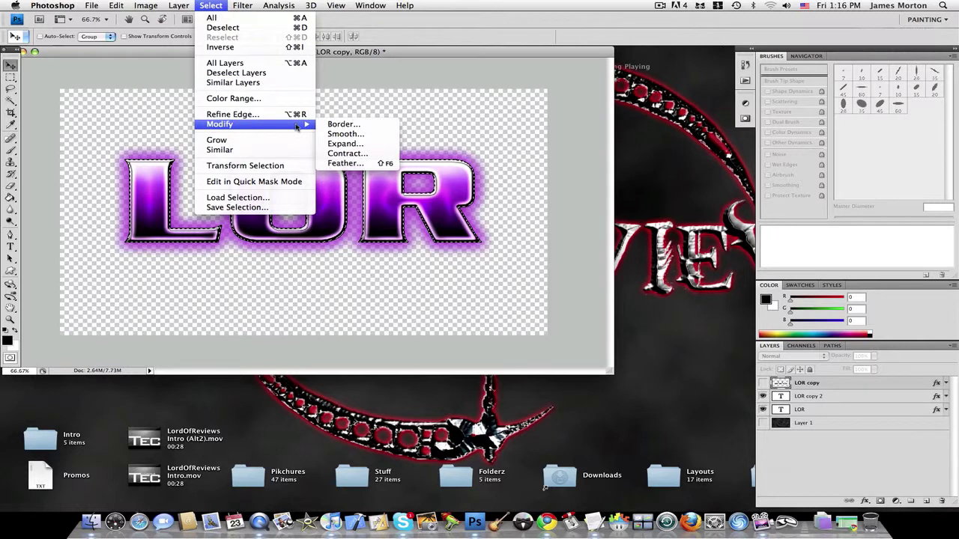
click(348, 154)
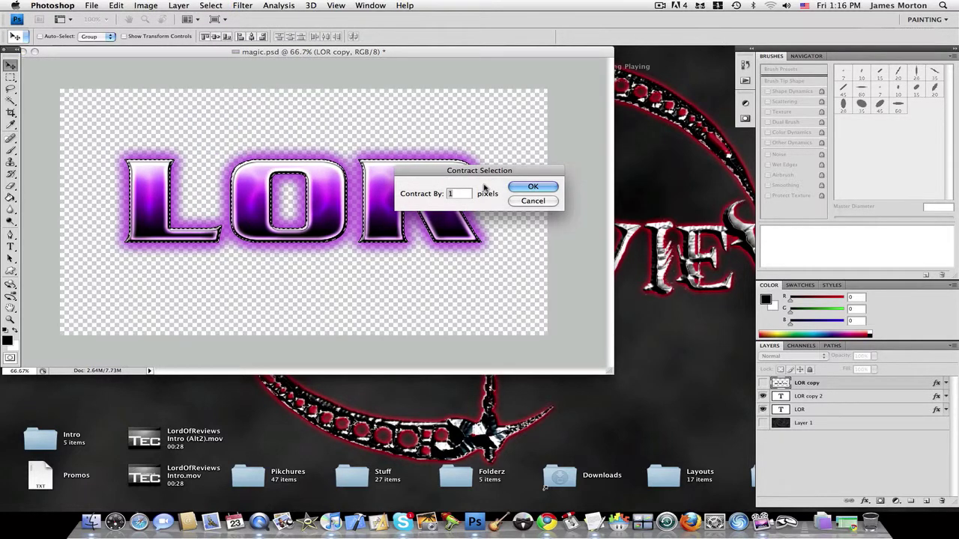
text(8)
click(533, 187)
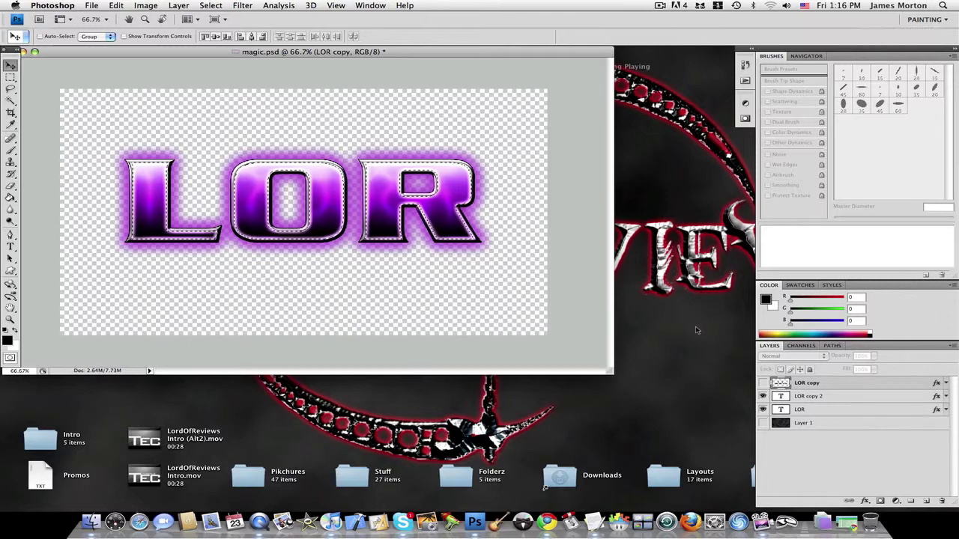
Step: Rasterize the LOR copy 2 type layer
right_click(820, 385)
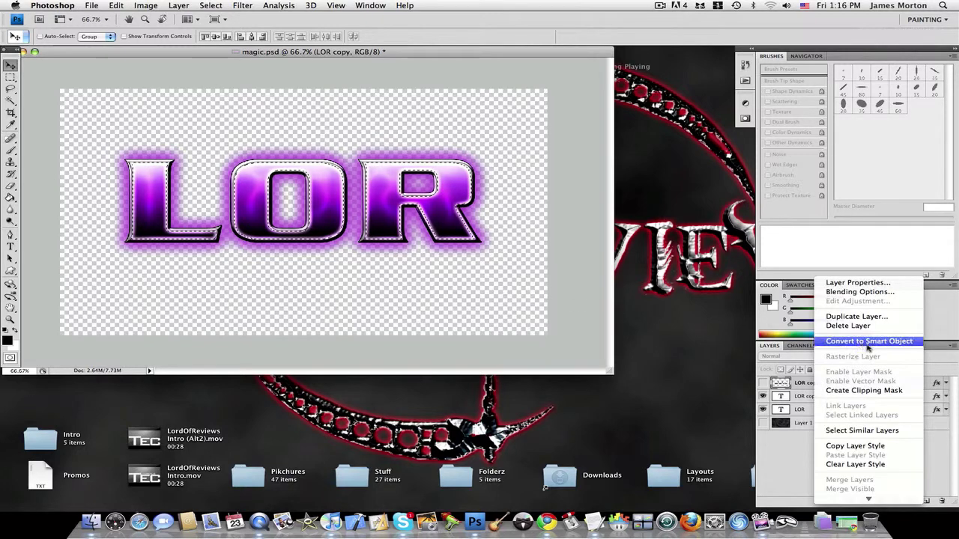
click(794, 386)
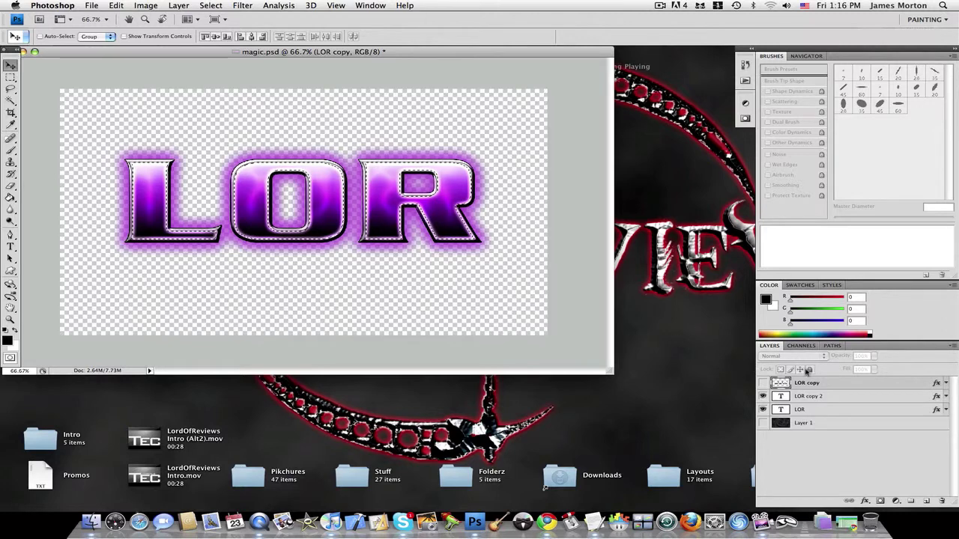
click(833, 399)
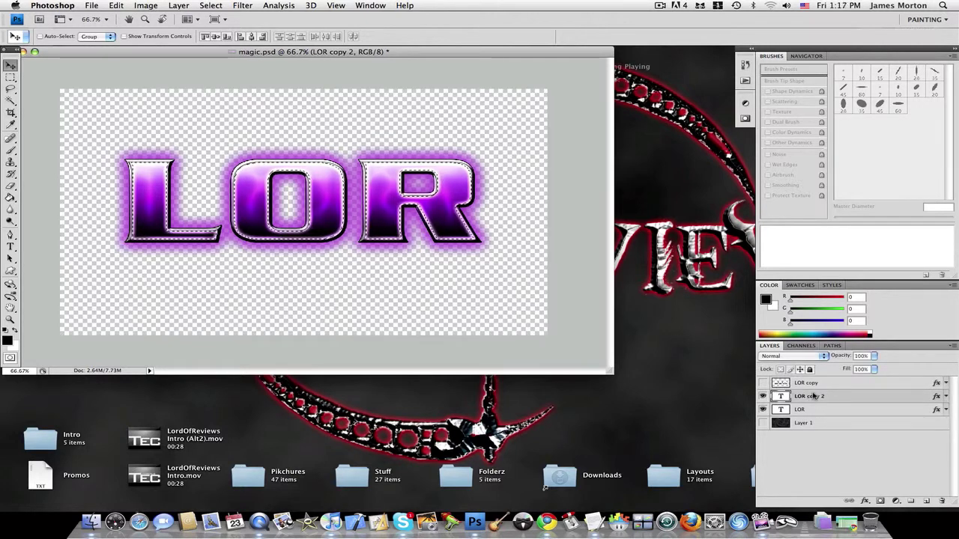
right_click(814, 396)
click(857, 338)
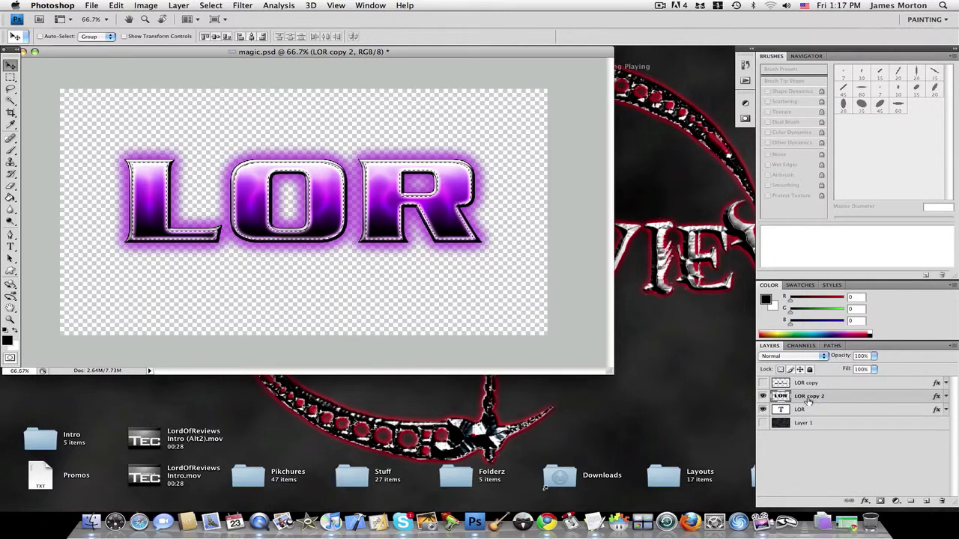
Step: Apply the rough textured fill from the Edit menu to the lettering, then deselect
click(116, 5)
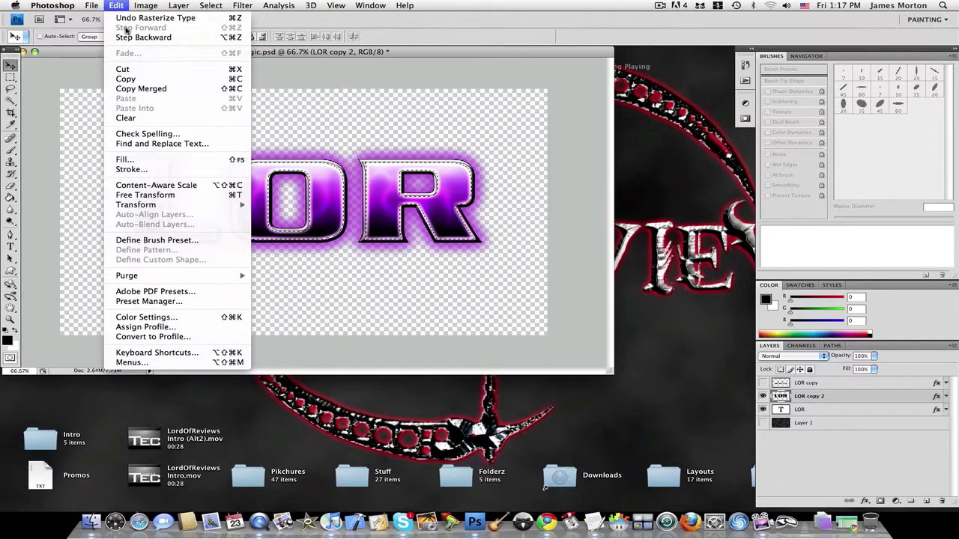
click(126, 119)
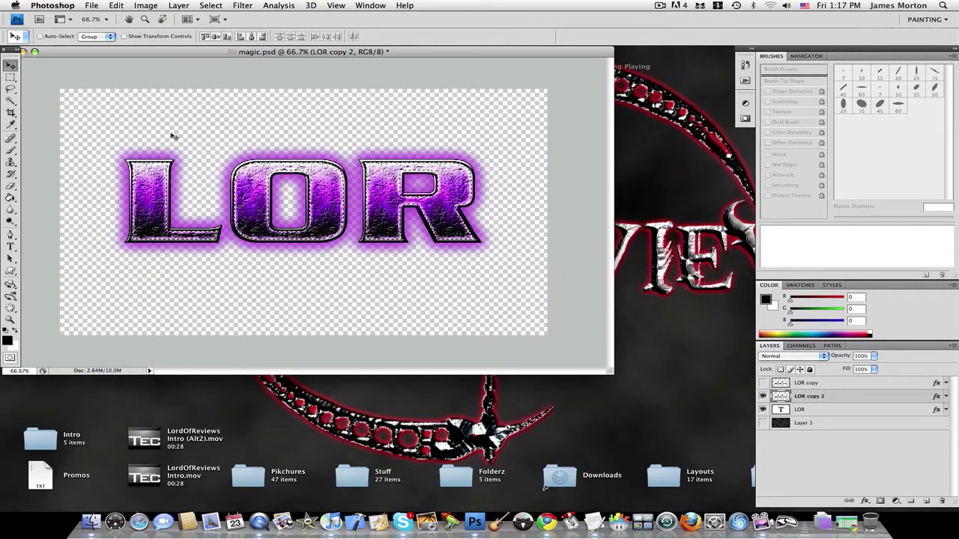
click(210, 5)
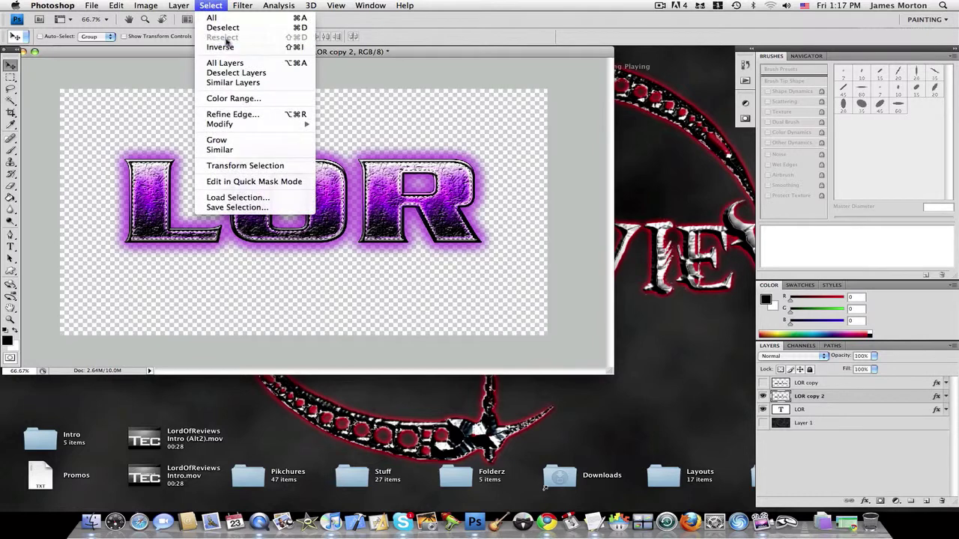
click(214, 28)
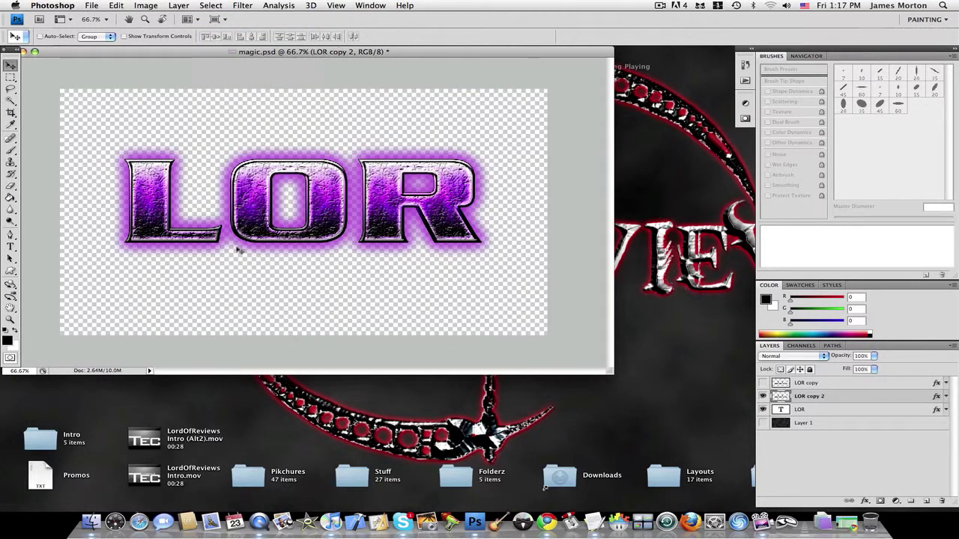
Step: Hide LOR copy 2, show LOR copy, and leave the dark Layer 1 background hidden
click(763, 396)
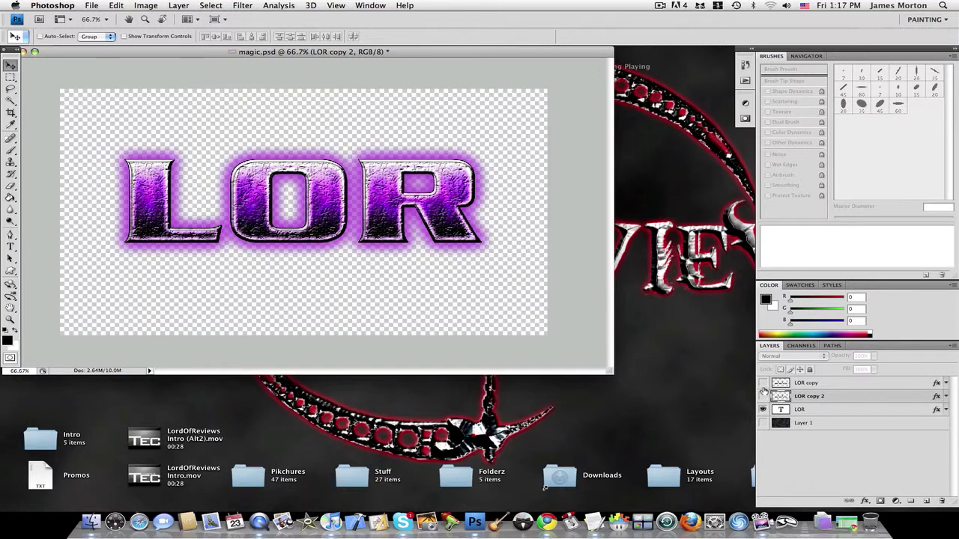
click(762, 383)
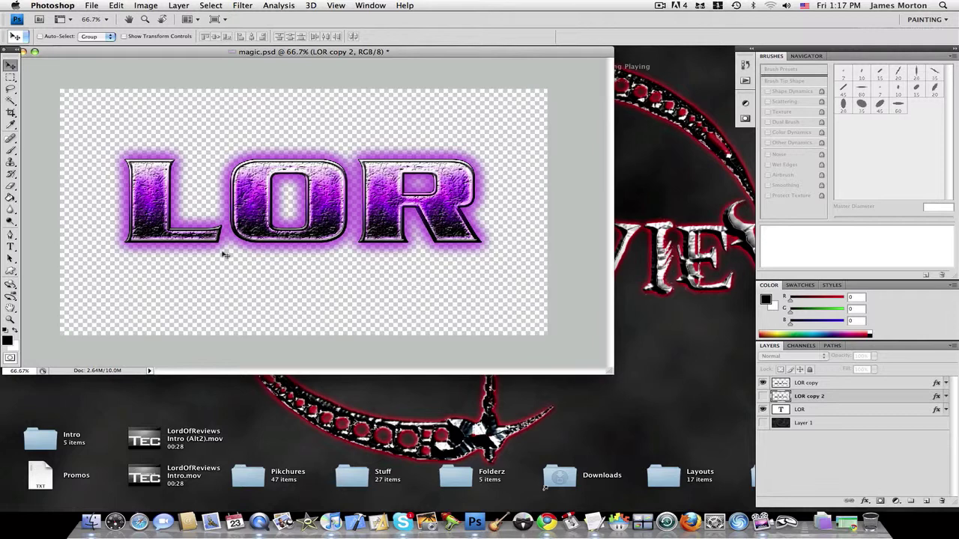
click(763, 423)
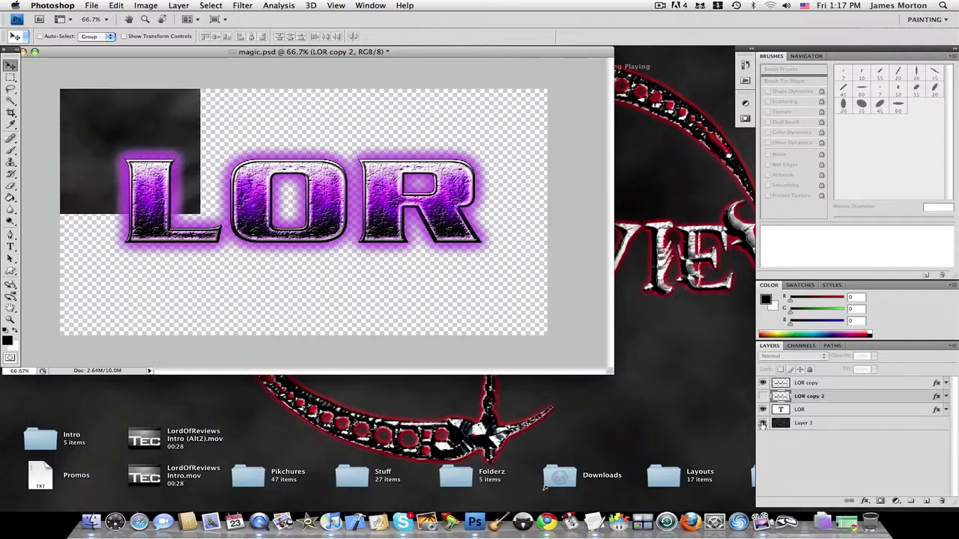
click(763, 424)
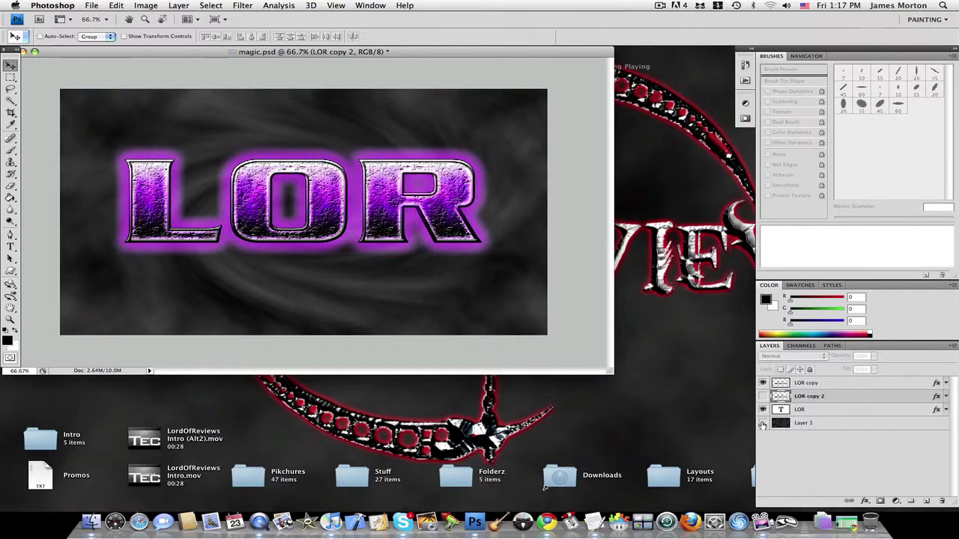
Step: Add Layer 2 at the bottom, fill it black and render Difference Clouds
click(927, 501)
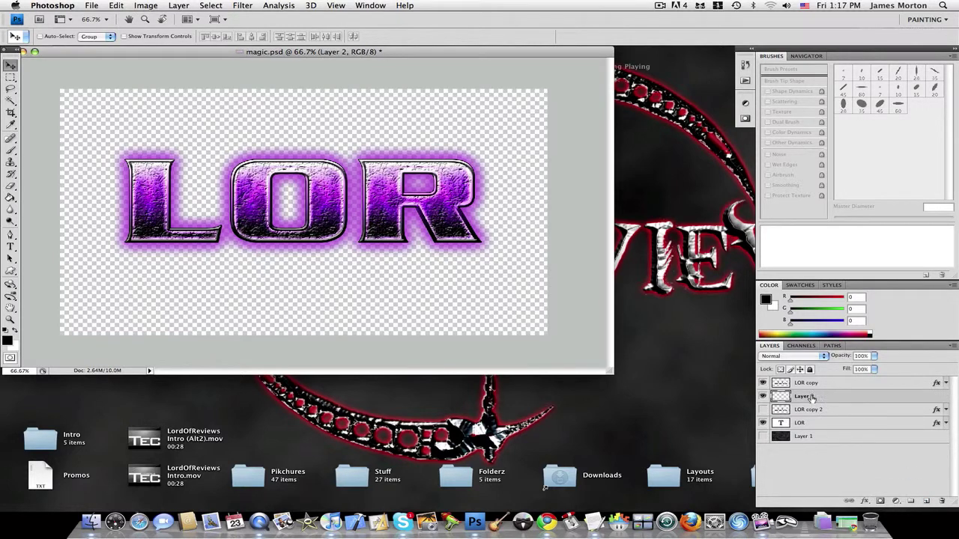
drag(812, 399, 816, 441)
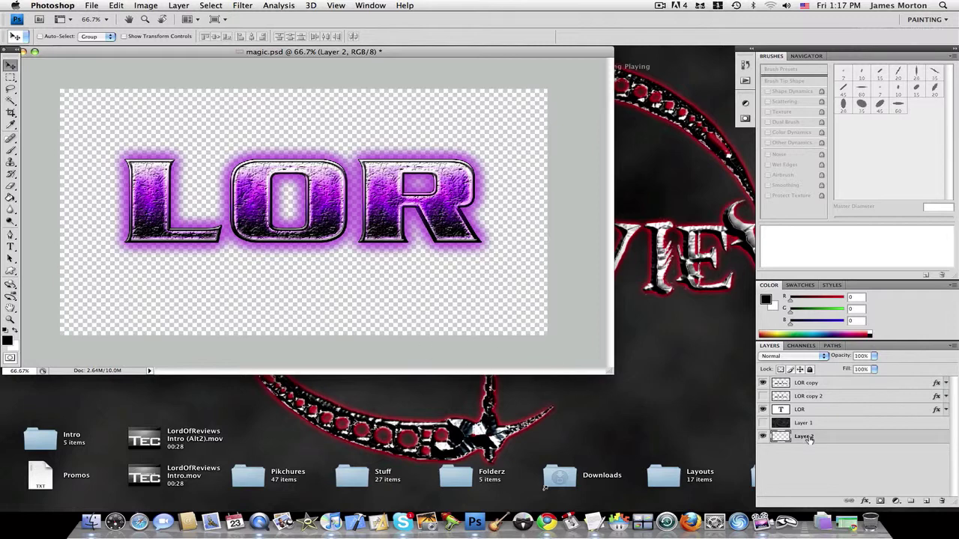
click(10, 198)
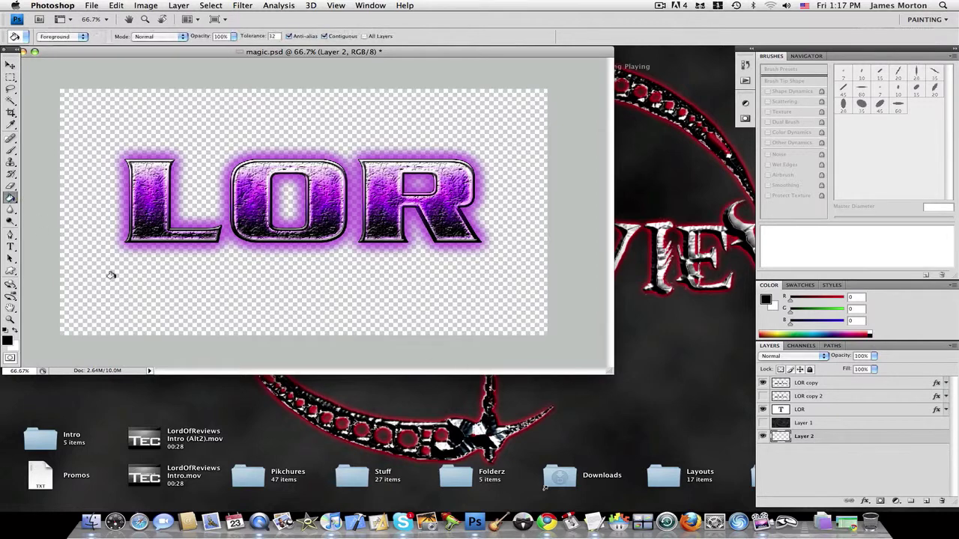
click(144, 296)
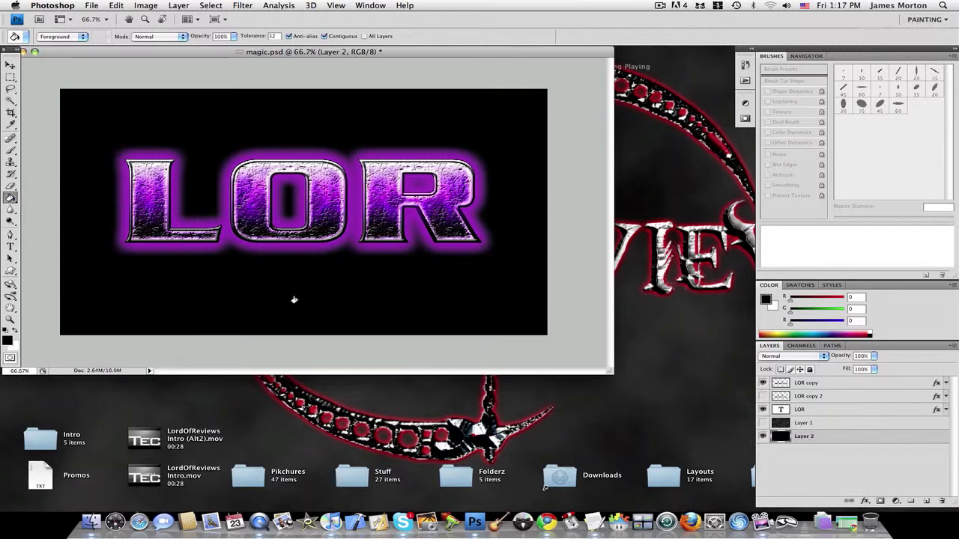
click(245, 5)
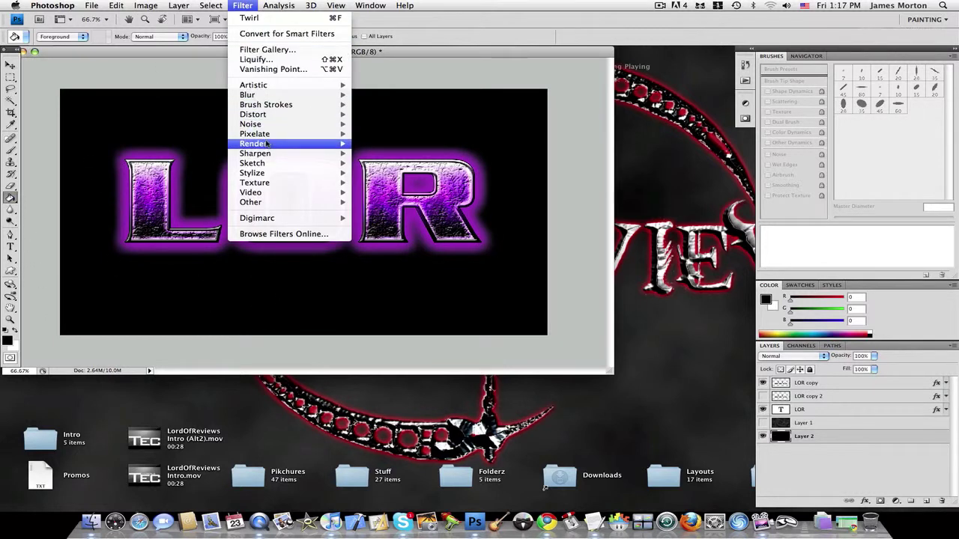
mouse_move(268, 144)
click(389, 153)
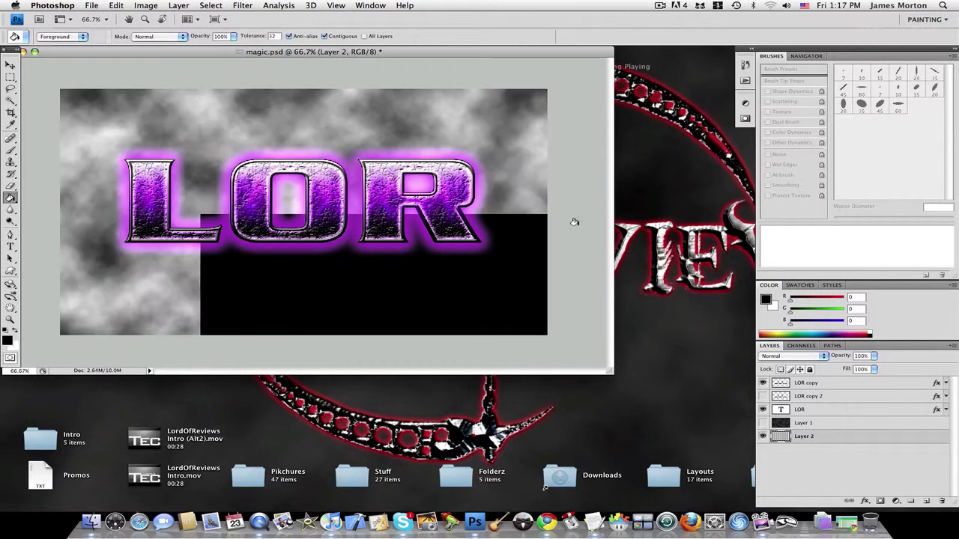
Step: Add a black-filled Layer 3 at 78% opacity, then select it together with Layer 2
click(926, 500)
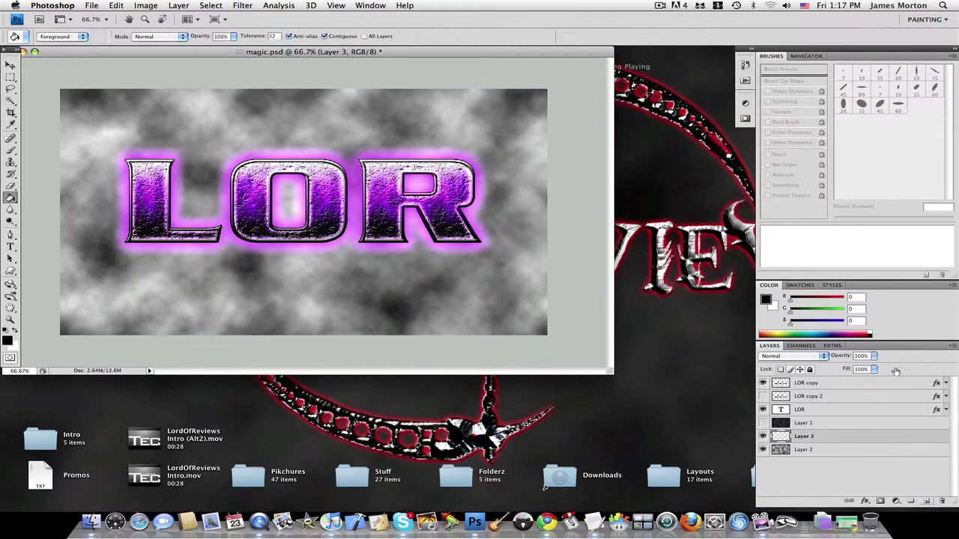
click(307, 281)
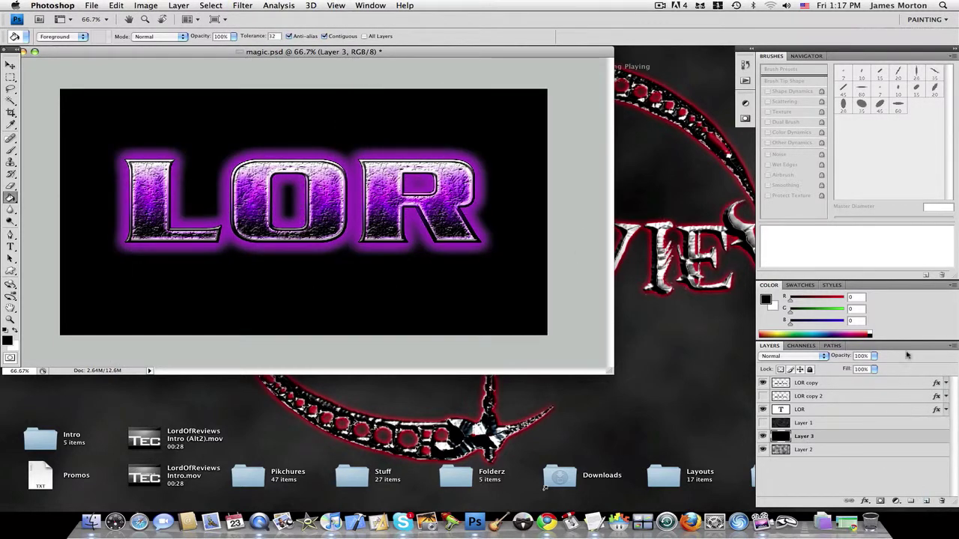
click(874, 356)
drag(875, 365, 863, 367)
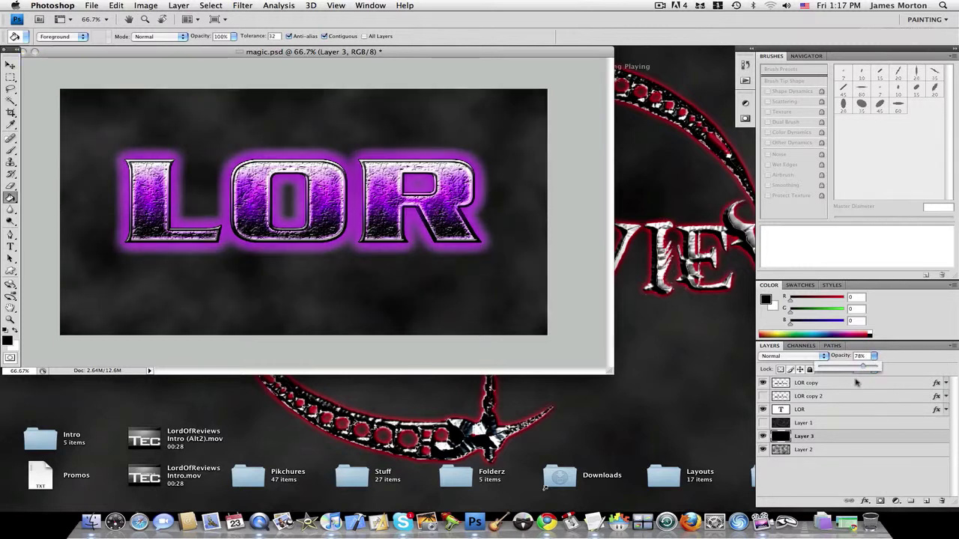
click(804, 438)
shift+click(811, 452)
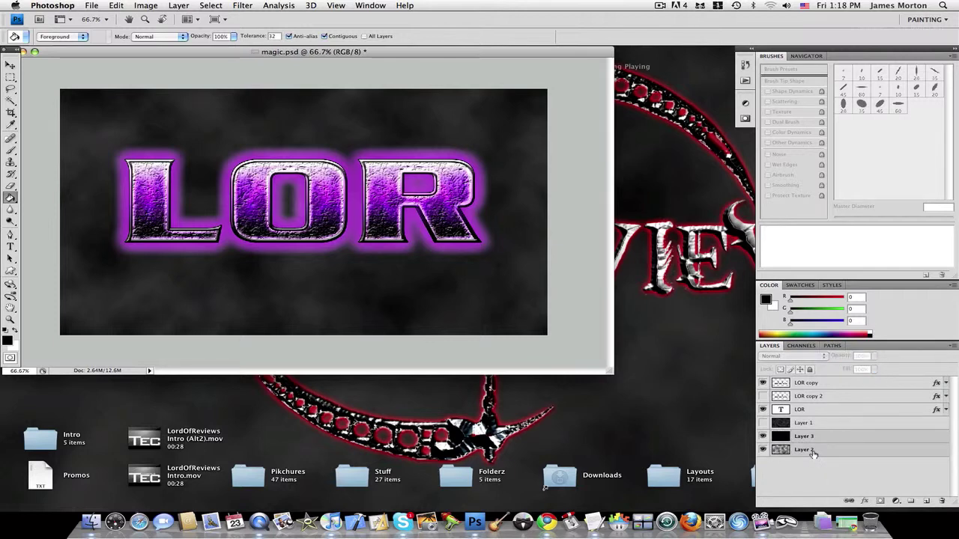
Step: Merge Layer 2 into Layer 3, then apply Filter > Distort > Twirl at 300°
right_click(813, 453)
click(854, 480)
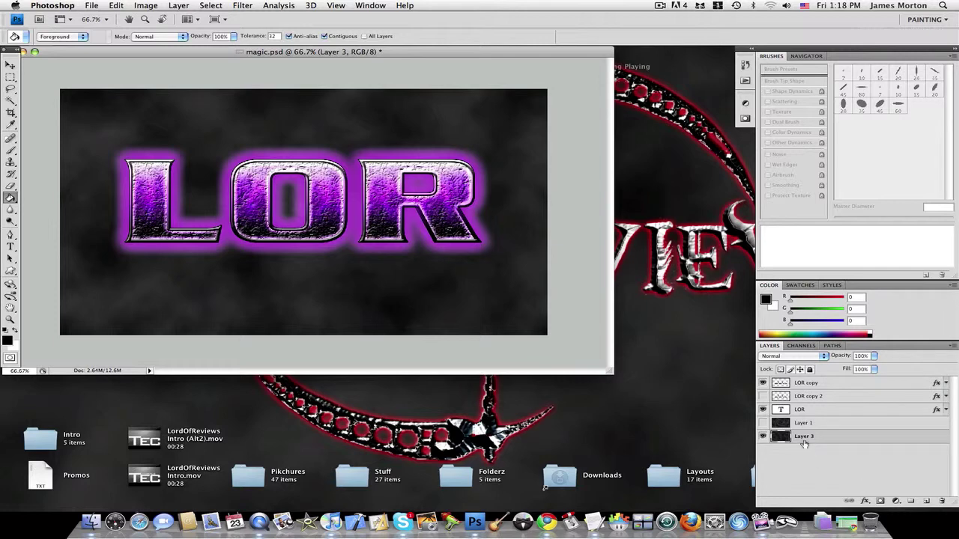
click(243, 5)
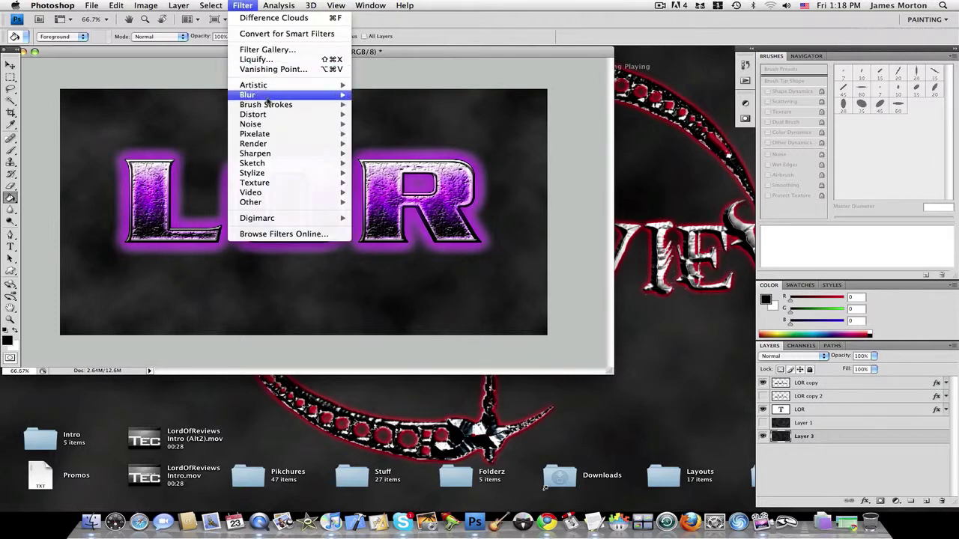
mouse_move(329, 114)
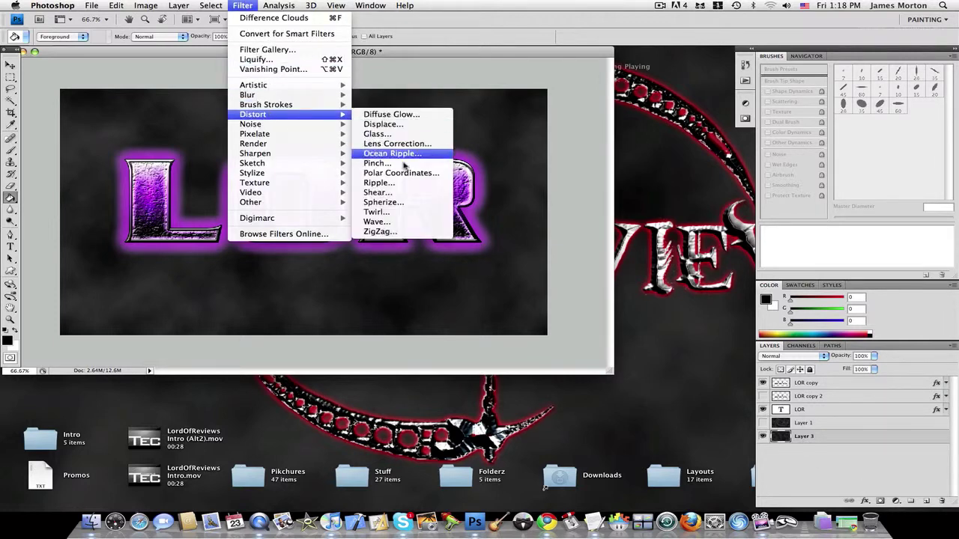
click(376, 212)
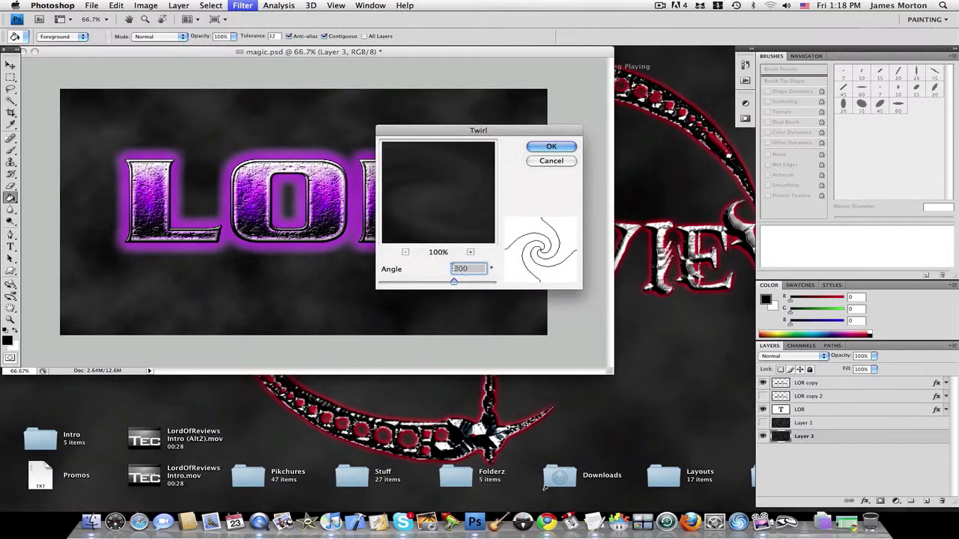
click(564, 148)
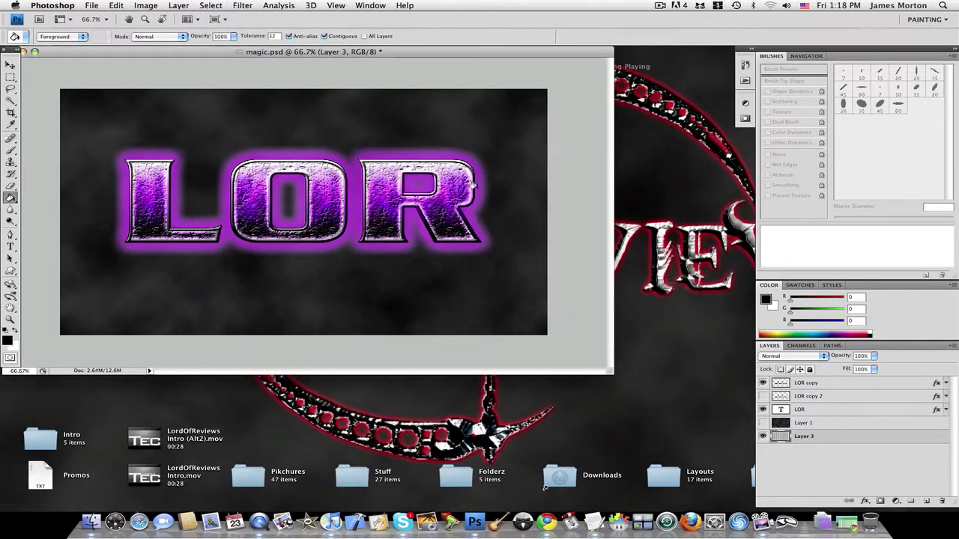